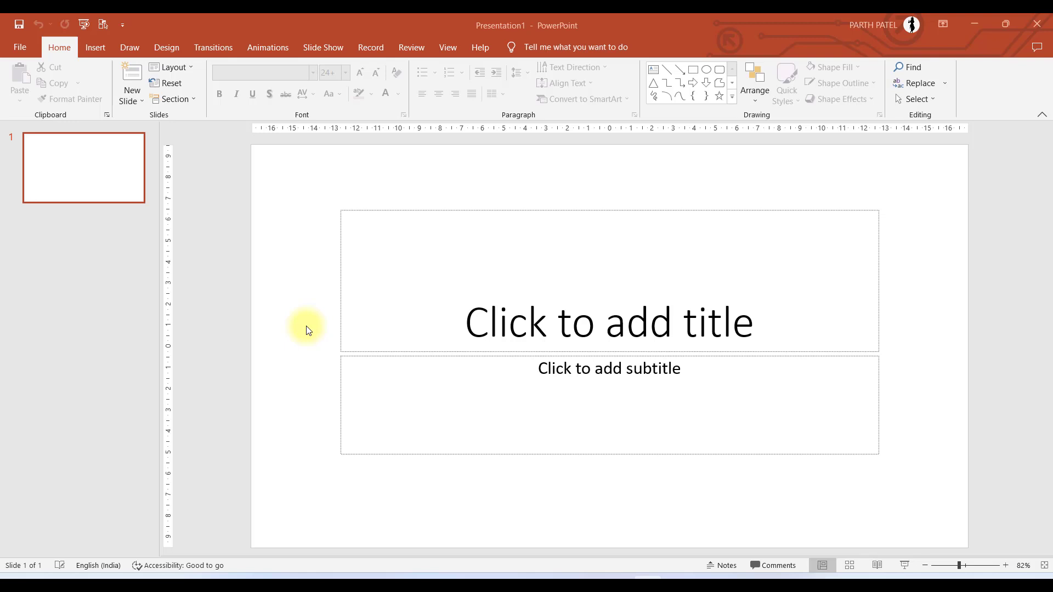
Look over the File Info and Account pages, then delete the title and subtitle placeholders
{"action": "left_click", "coordinate": [20, 48]}
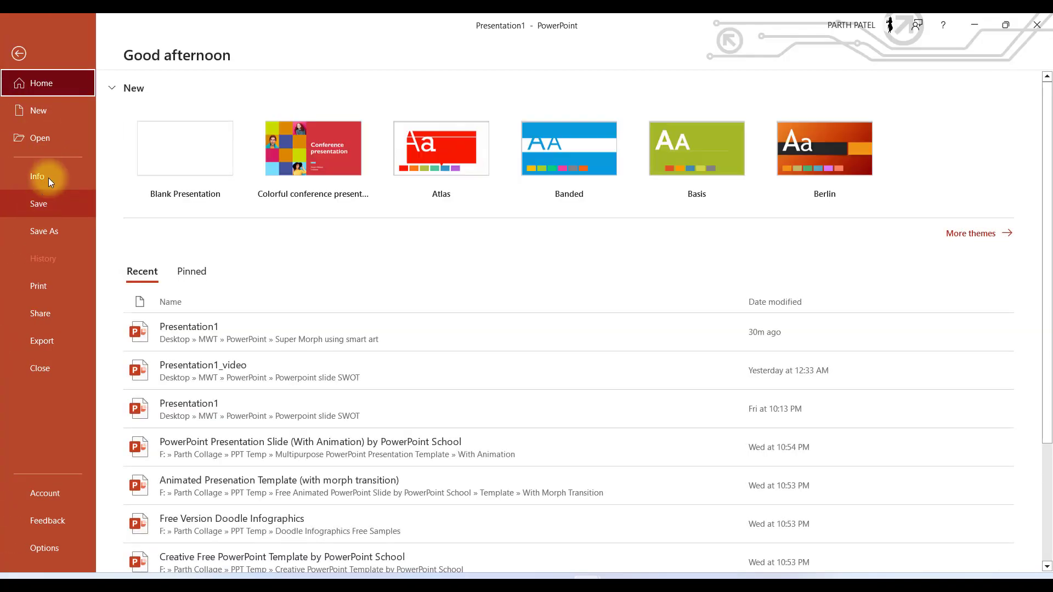
{"action": "left_click", "coordinate": [48, 178]}
{"action": "left_click", "coordinate": [44, 493]}
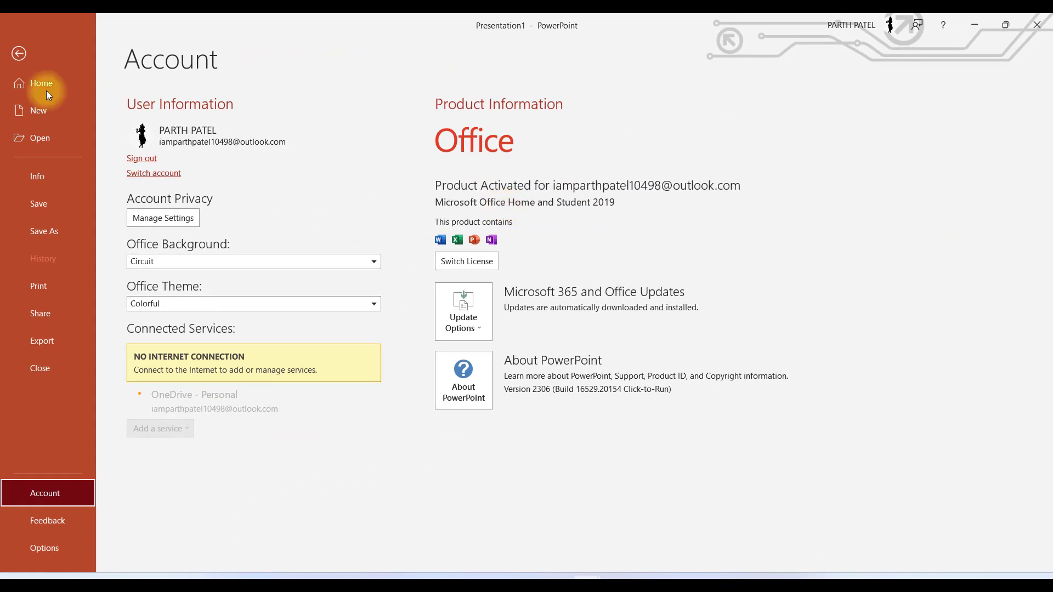
{"action": "left_click", "coordinate": [18, 53]}
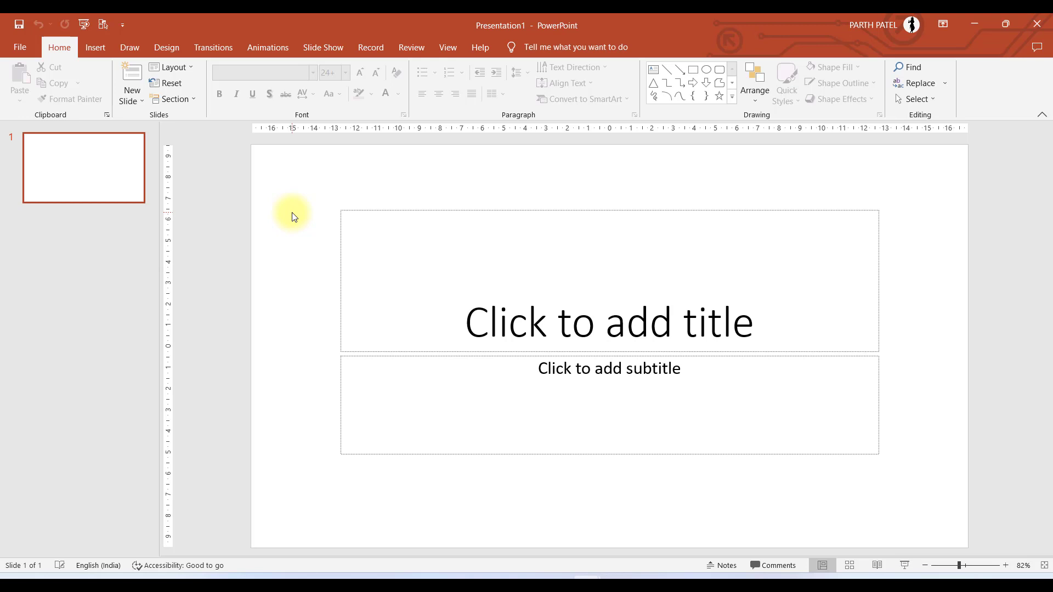
{"action": "left_click_drag", "start_coordinate": [295, 179], "coordinate": [906, 493]}
{"action": "key", "text": "Delete"}
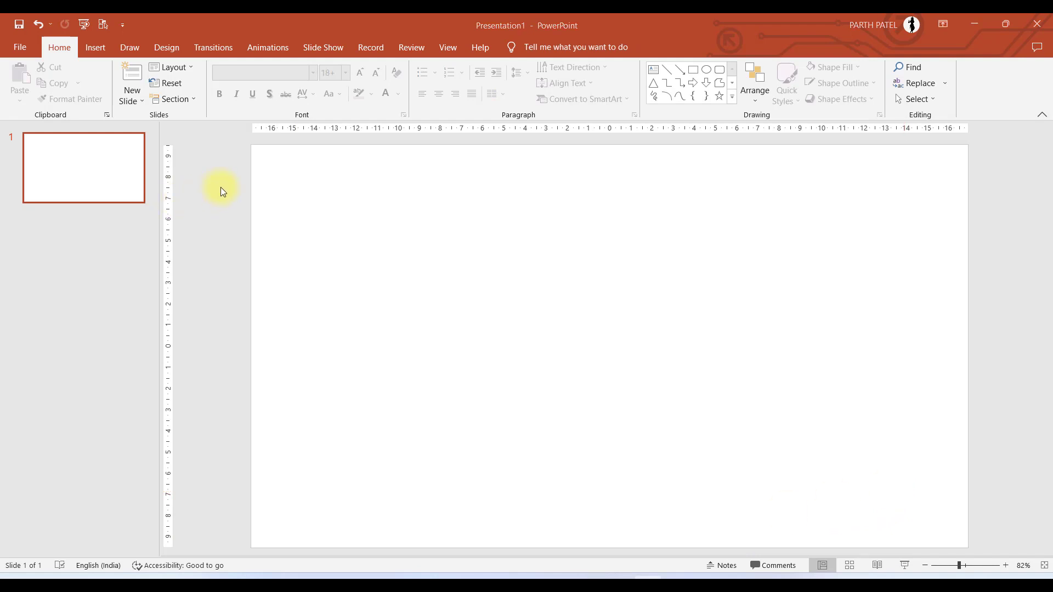
Insert a Basic Pie SmartArt graphic from the Cycle category
{"action": "left_click", "coordinate": [99, 50]}
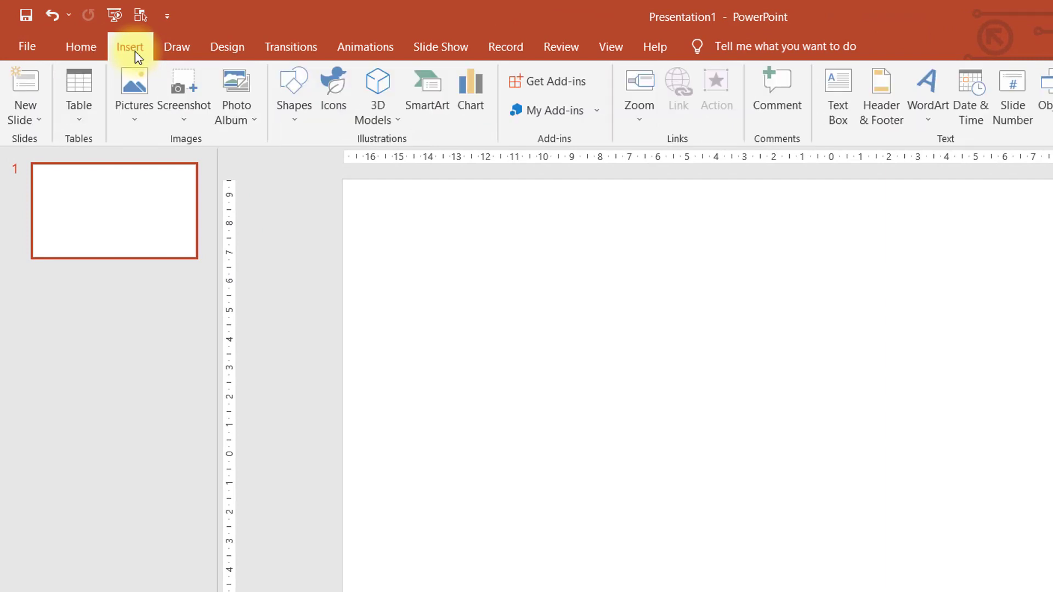
{"action": "left_click", "coordinate": [437, 102]}
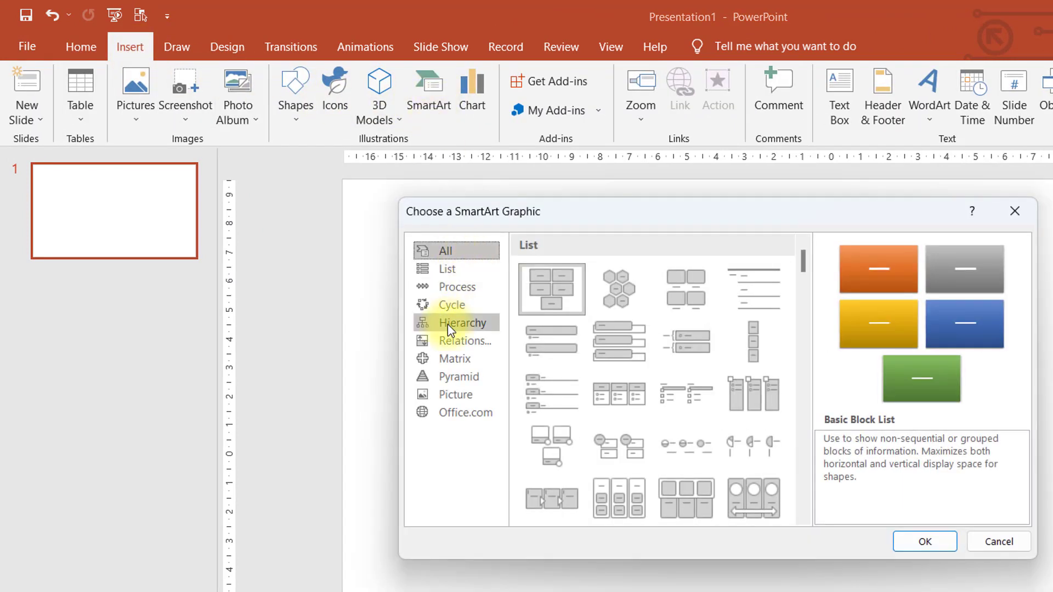
{"action": "left_click", "coordinate": [458, 308]}
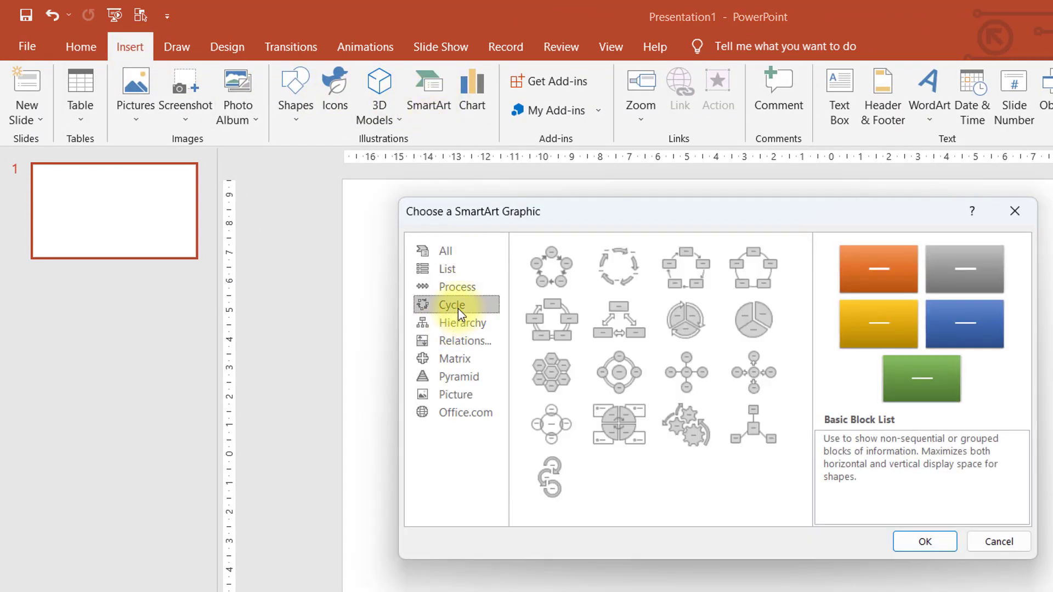
{"action": "left_click", "coordinate": [741, 328]}
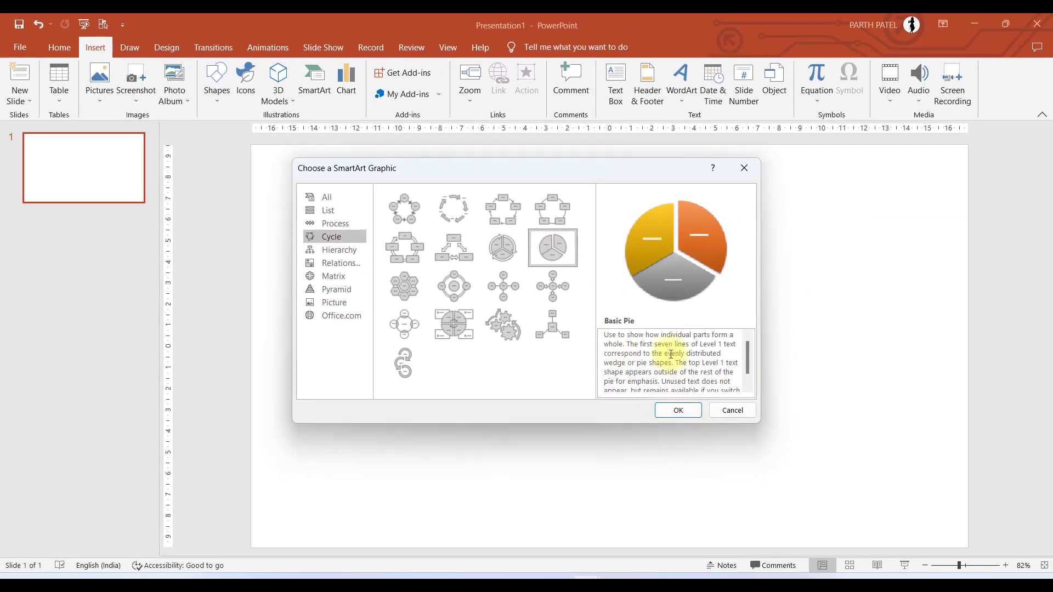
{"action": "left_click", "coordinate": [665, 407]}
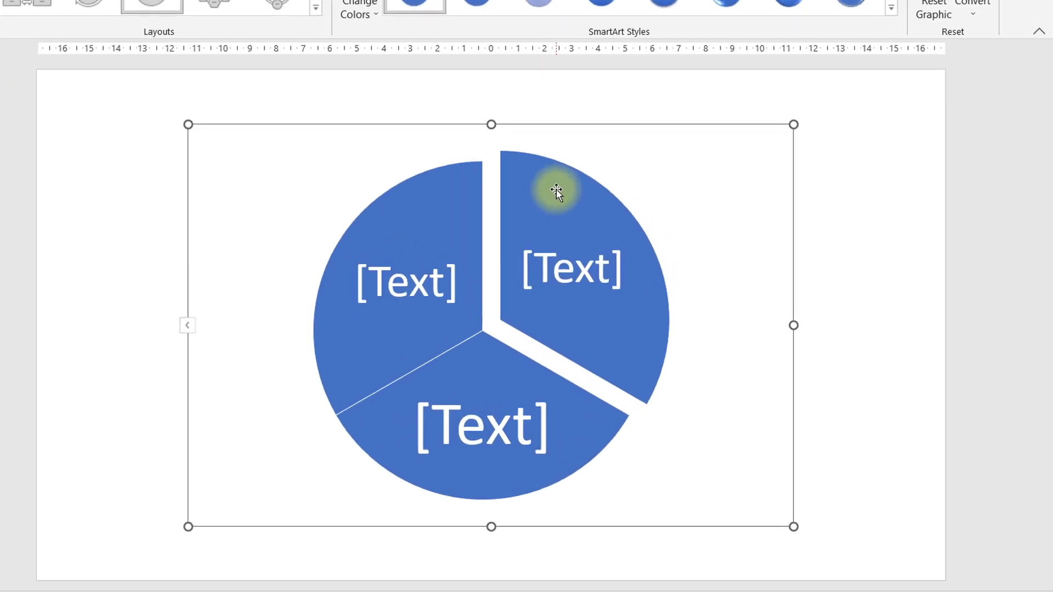
Add three shapes after existing slices so the Basic Pie has six wedges, then reselect it
{"action": "right_click", "coordinate": [664, 243]}
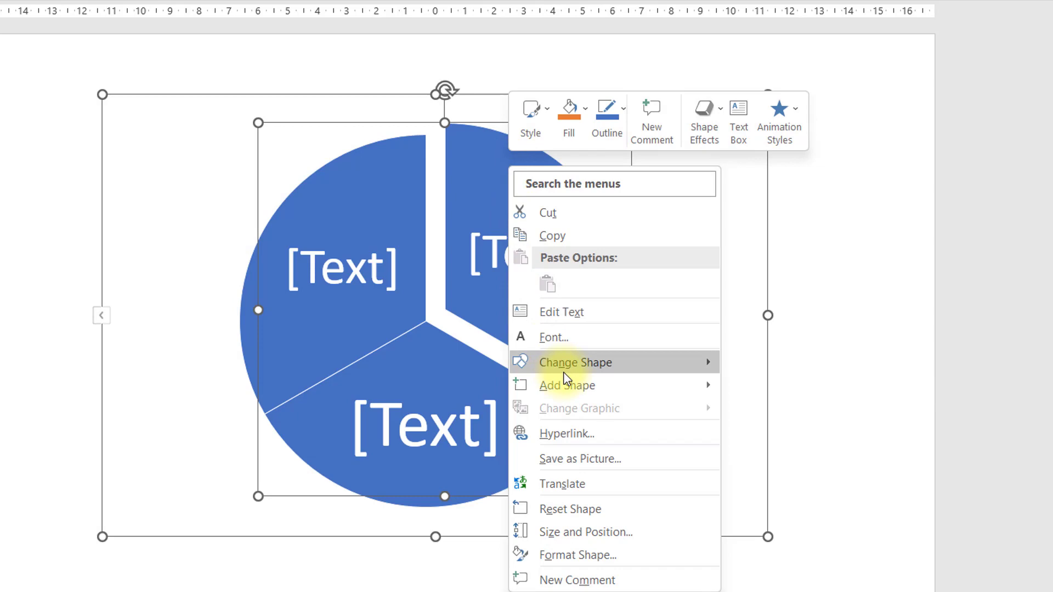
{"action": "mouse_move", "coordinate": [548, 386]}
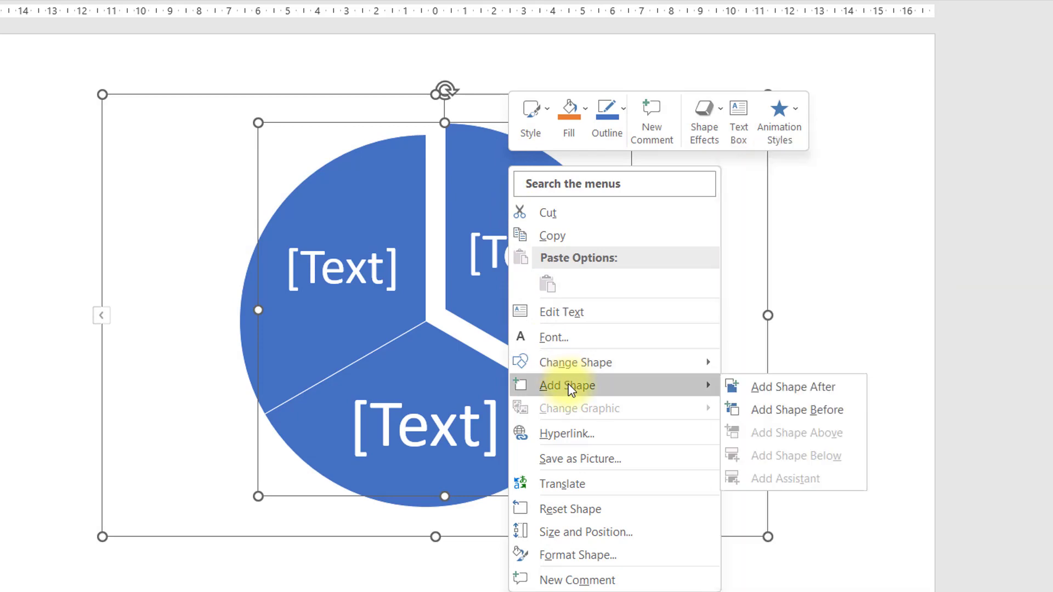
{"action": "left_click", "coordinate": [791, 391]}
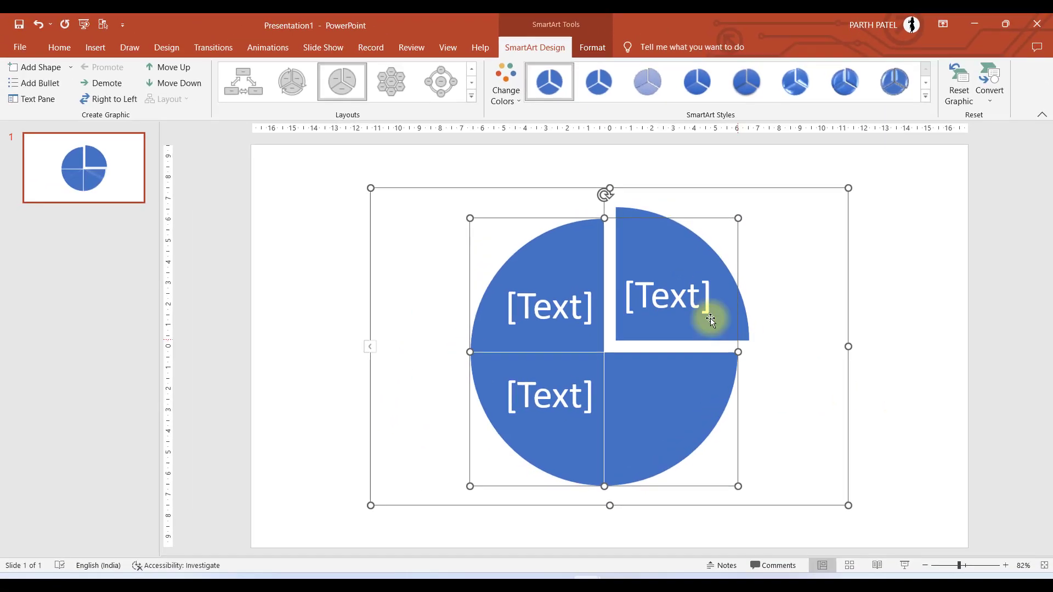
{"action": "right_click", "coordinate": [686, 367]}
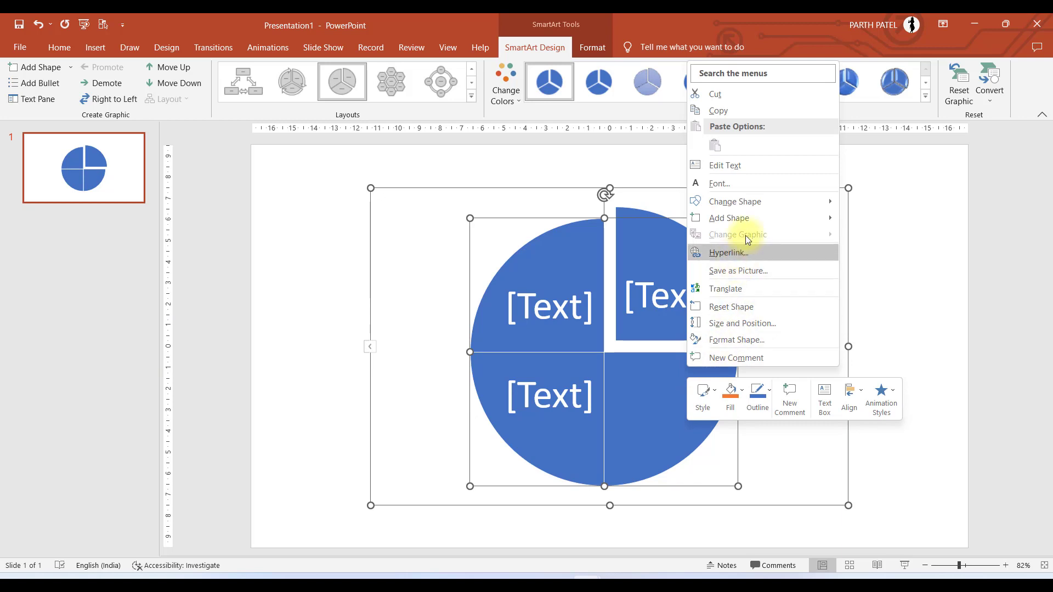
{"action": "mouse_move", "coordinate": [745, 217]}
{"action": "left_click", "coordinate": [886, 225]}
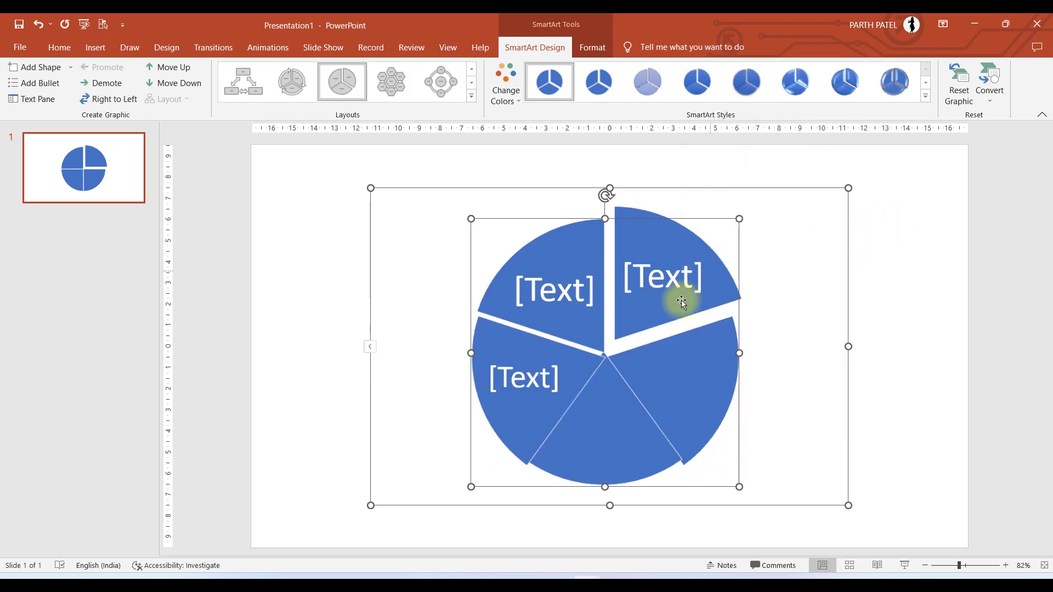
{"action": "right_click", "coordinate": [670, 351]}
{"action": "mouse_move", "coordinate": [734, 204]}
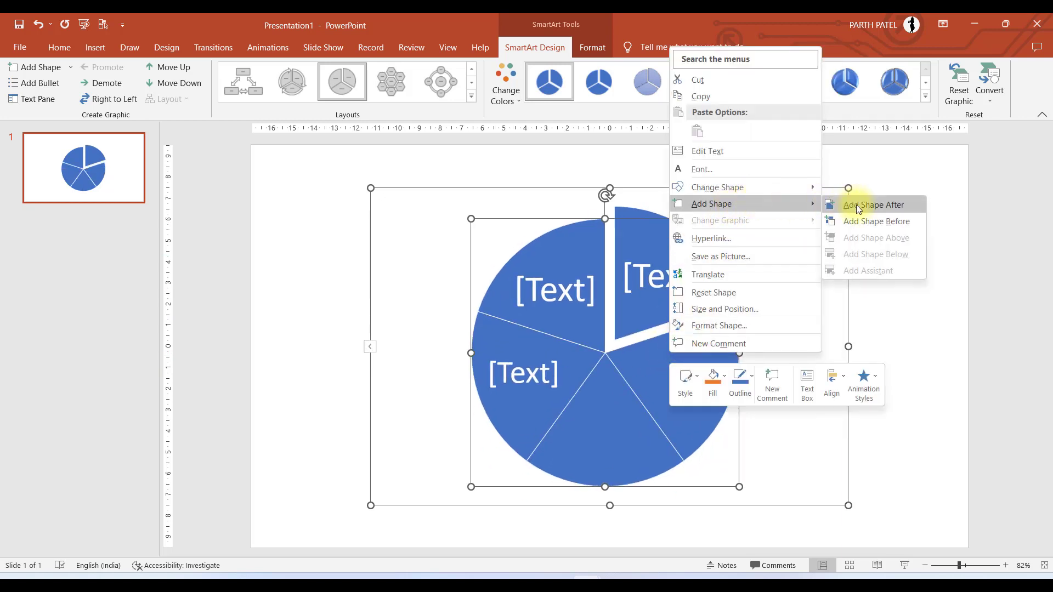
{"action": "left_click", "coordinate": [877, 204]}
{"action": "left_click", "coordinate": [334, 253]}
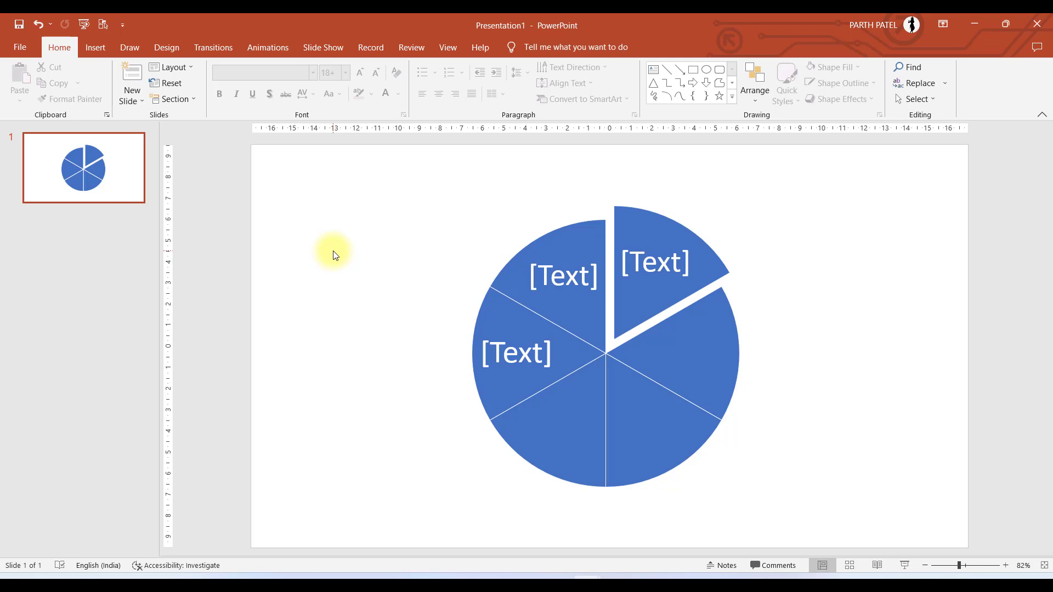
{"action": "left_click", "coordinate": [489, 196]}
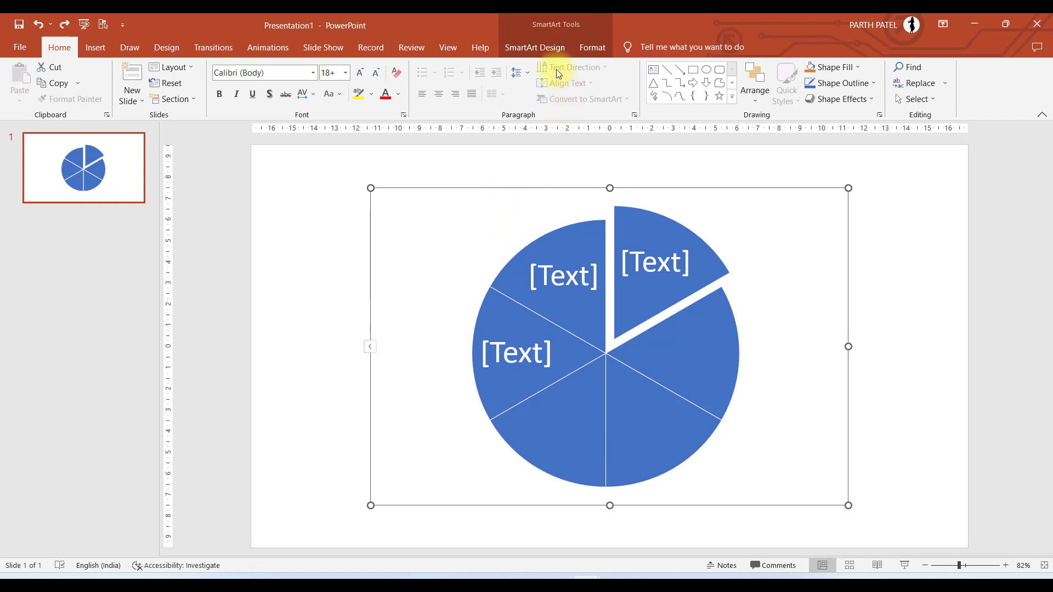
Convert the Basic Pie SmartArt into ordinary shapes
{"action": "left_click", "coordinate": [545, 50]}
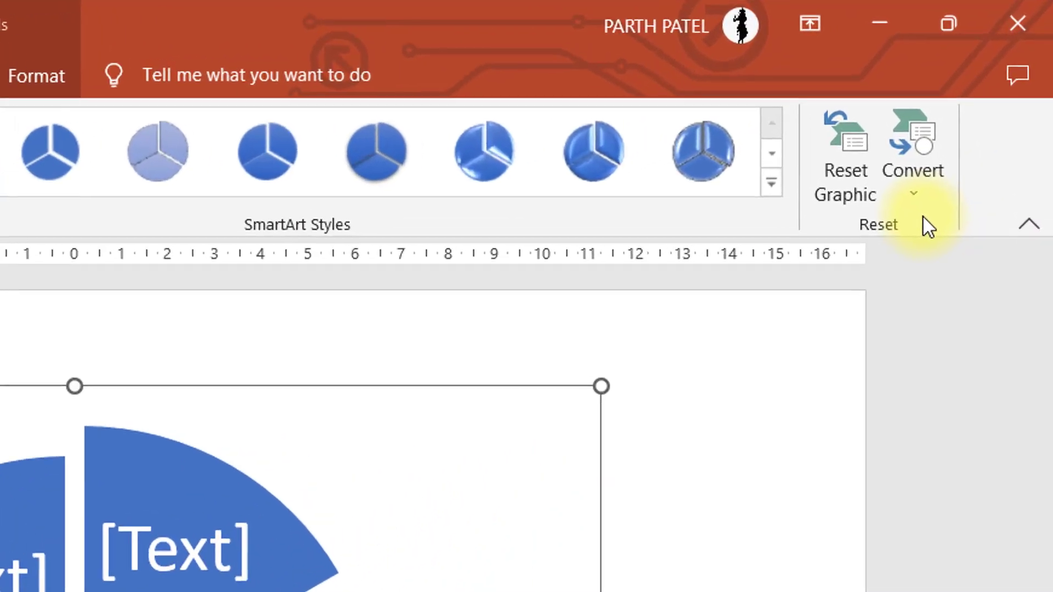
{"action": "left_click", "coordinate": [920, 189]}
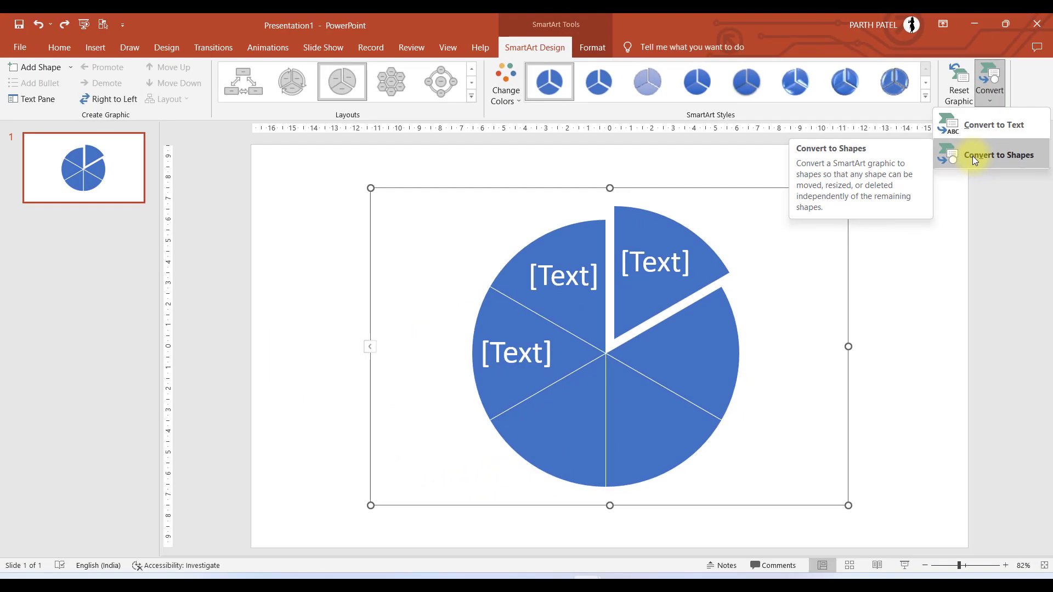
{"action": "left_click", "coordinate": [973, 156]}
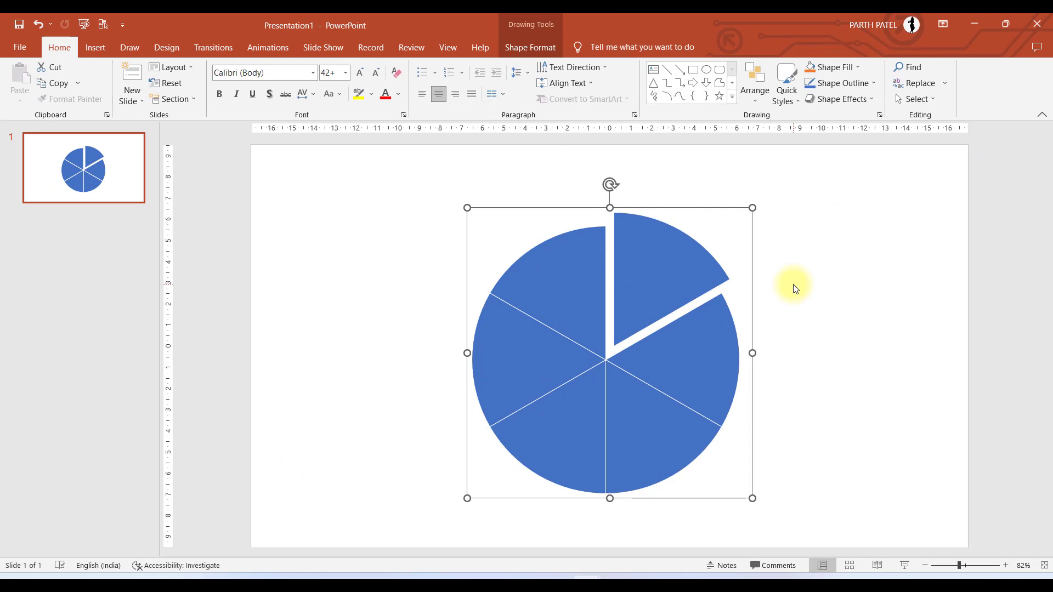
Move the detached top slice back so the six wedges form a closed circle
{"action": "key", "text": "Escape"}
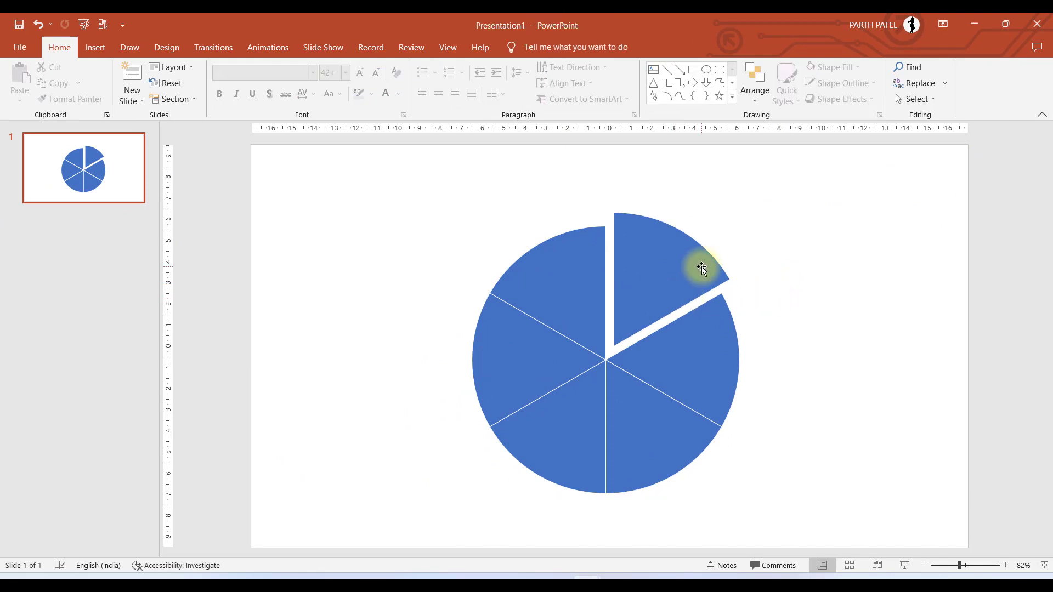
{"action": "left_click", "coordinate": [669, 260]}
{"action": "left_click", "coordinate": [671, 254]}
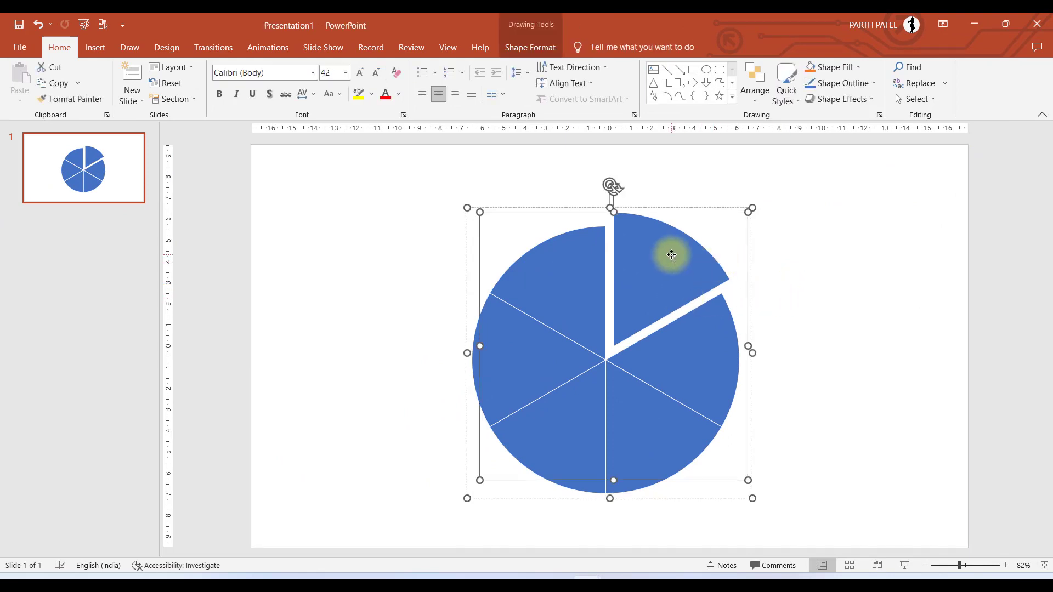
{"action": "left_click_drag", "start_coordinate": [676, 249], "coordinate": [673, 257]}
{"action": "left_click", "coordinate": [781, 275]}
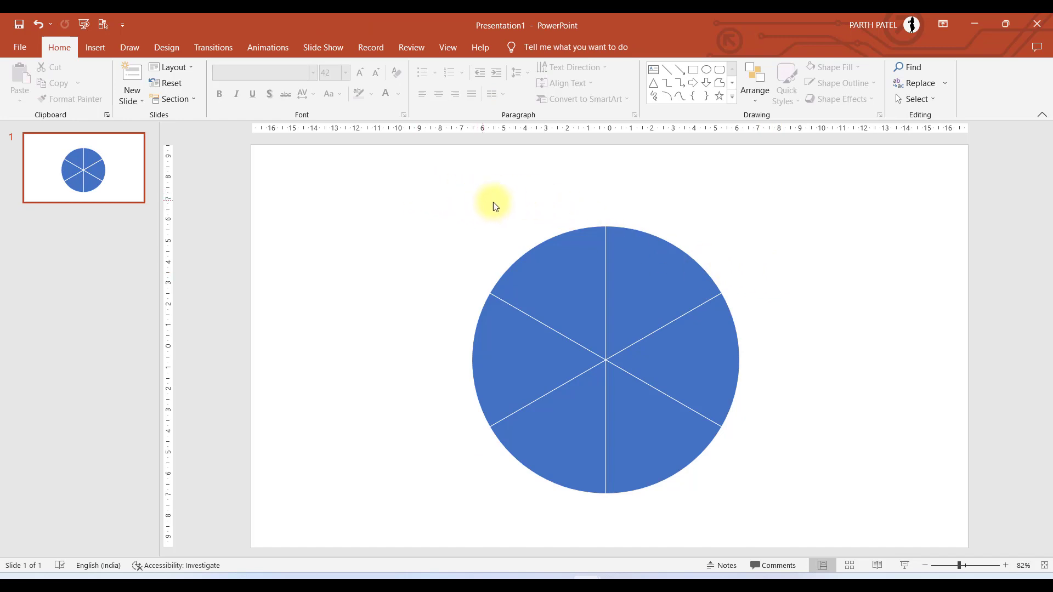
Draw an 8.55 cm oval circle and centre it over the six-wedge pie
{"action": "left_click", "coordinate": [95, 51]}
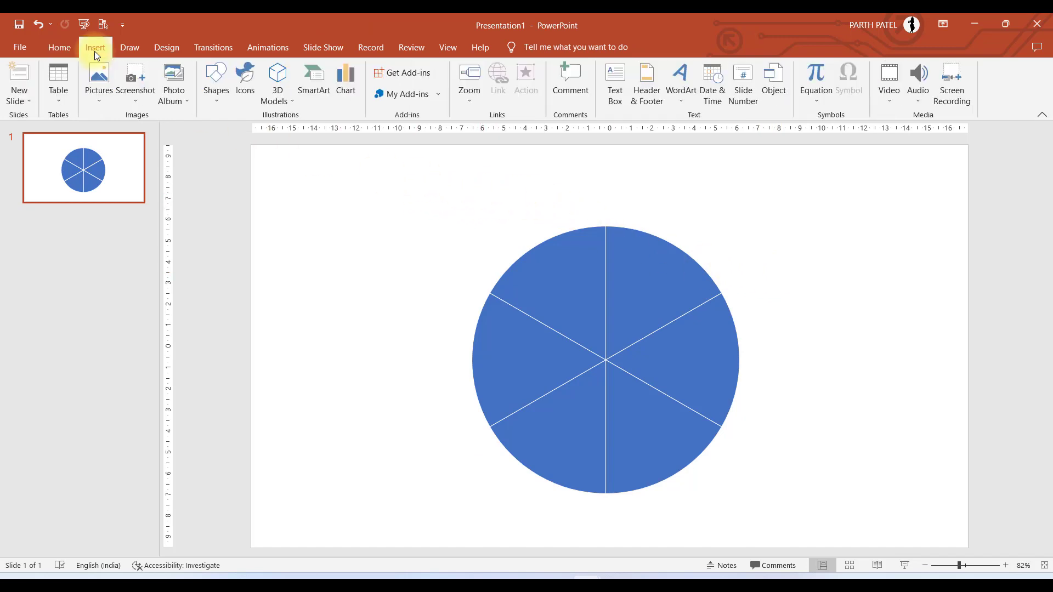
{"action": "left_click", "coordinate": [209, 86]}
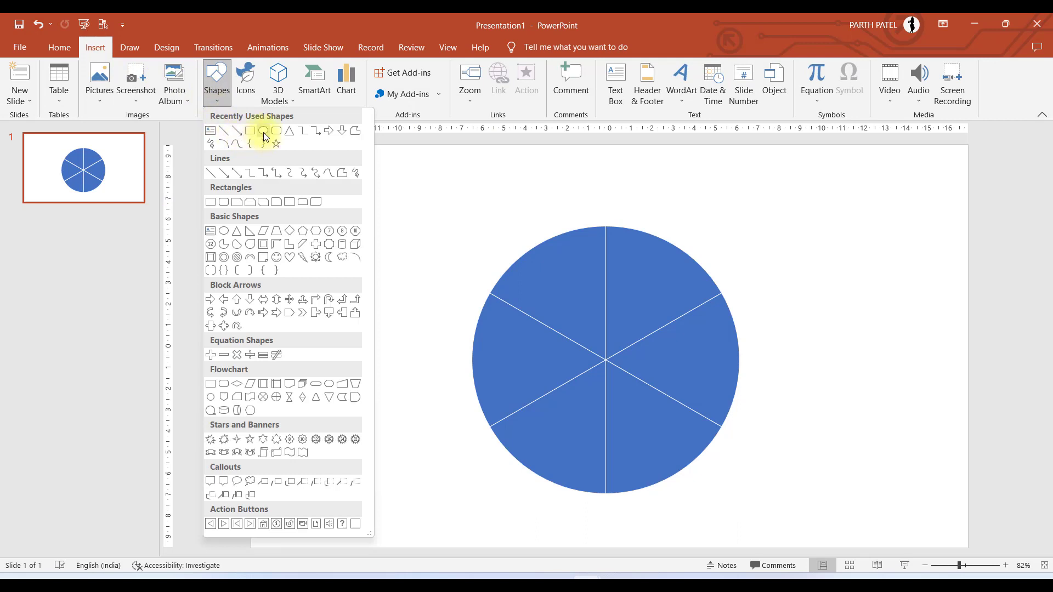
{"action": "left_click", "coordinate": [250, 130]}
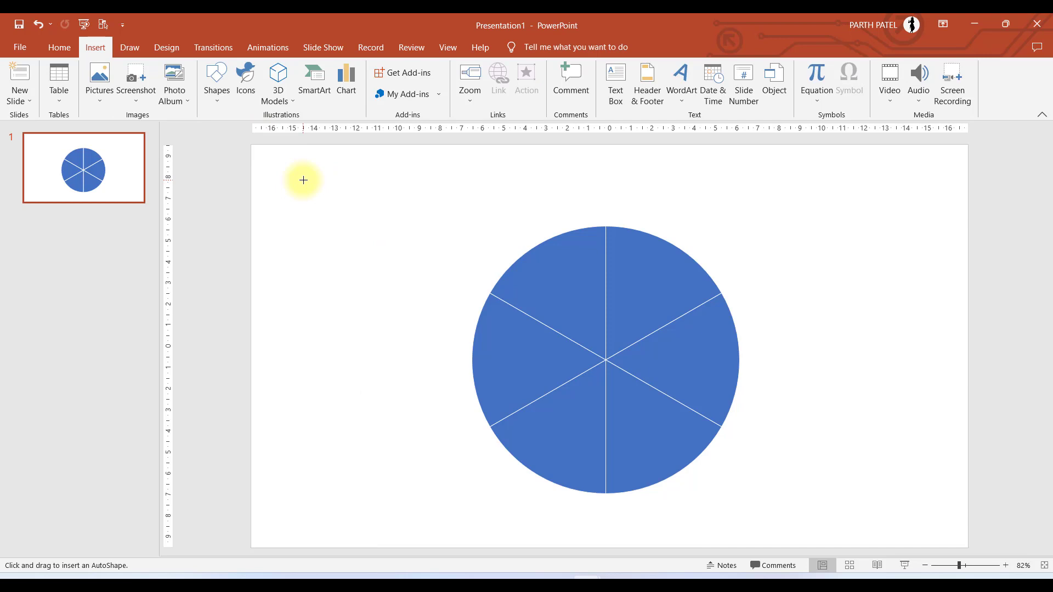
{"action": "left_click_drag", "start_coordinate": [305, 179], "coordinate": [433, 304]}
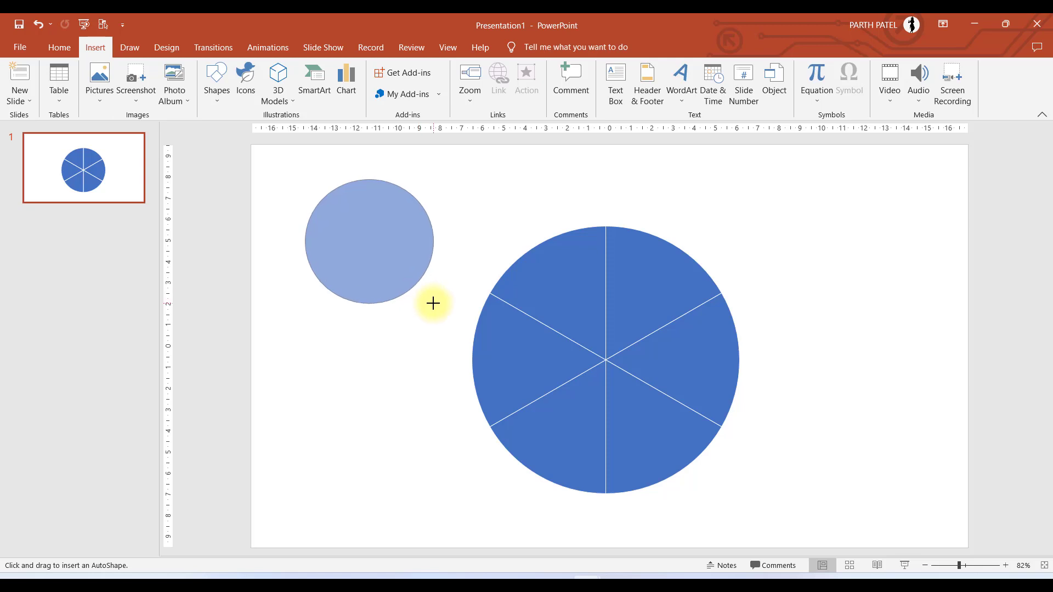
{"action": "left_click_drag", "start_coordinate": [433, 304], "coordinate": [486, 334]}
{"action": "left_click_drag", "start_coordinate": [418, 279], "coordinate": [604, 349]}
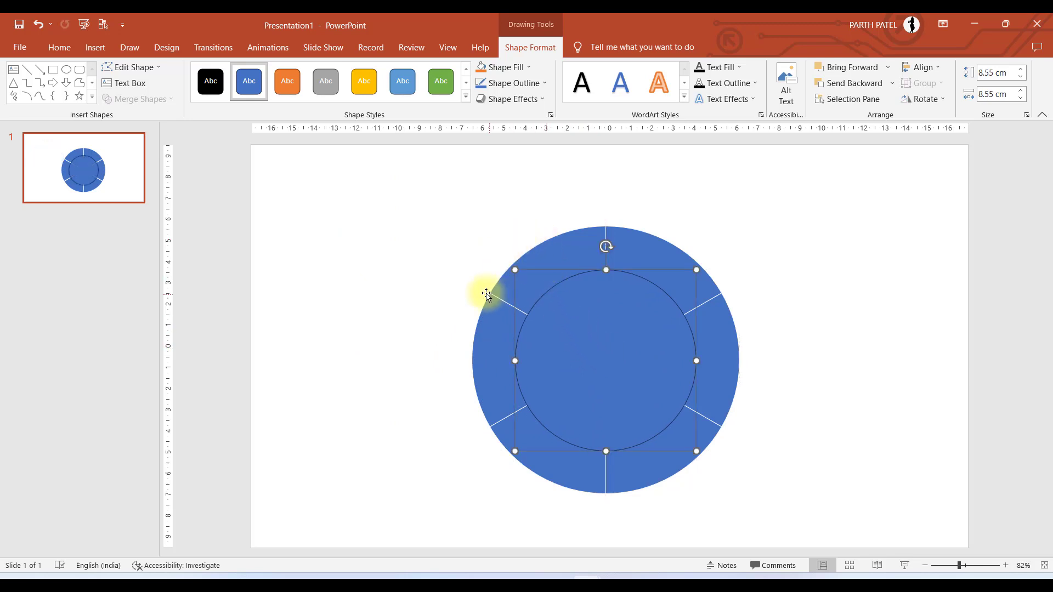
{"action": "left_click", "coordinate": [494, 289]}
Fill the inner circle yellow and give it no outline
{"action": "left_click", "coordinate": [301, 188]}
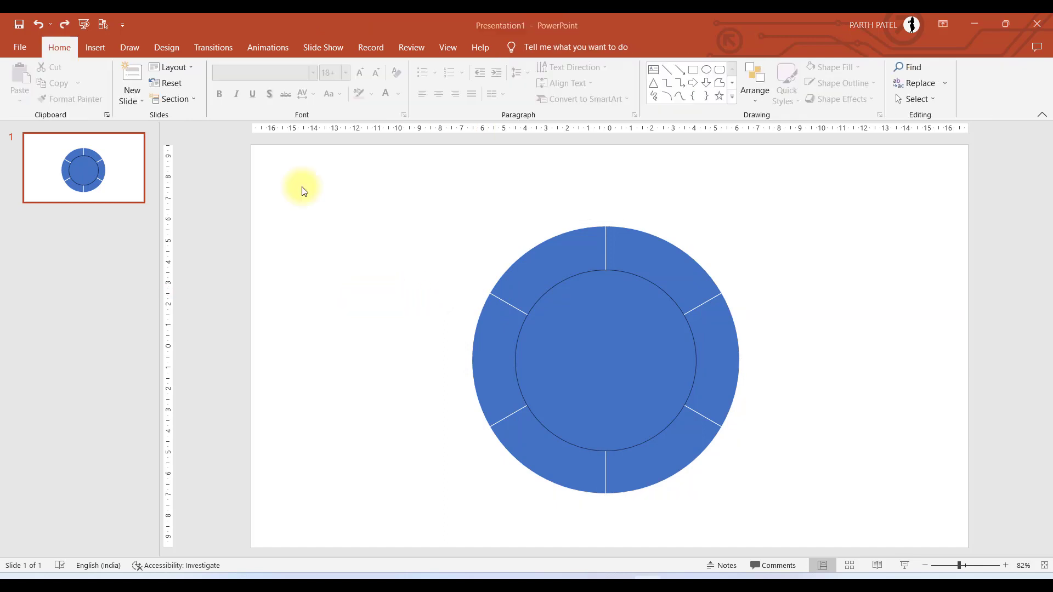
{"action": "left_click", "coordinate": [565, 327]}
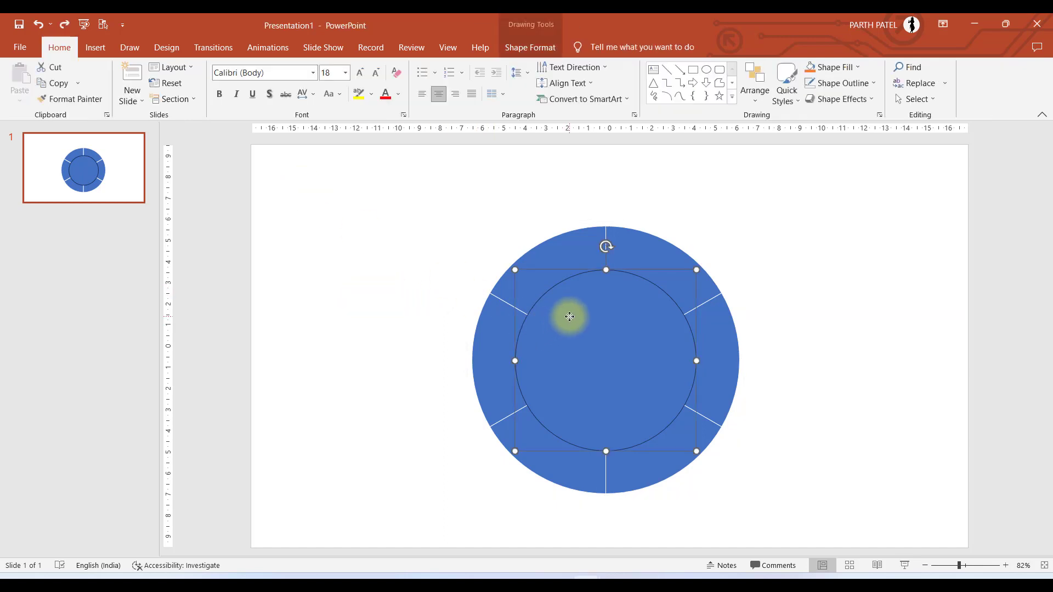
{"action": "left_click", "coordinate": [537, 48]}
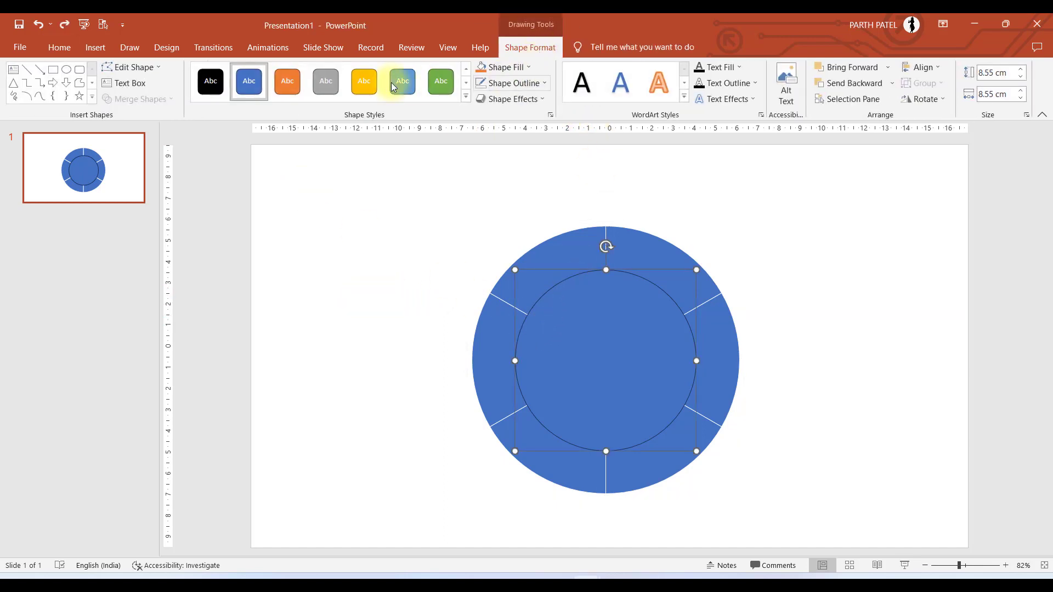
{"action": "left_click", "coordinate": [516, 69]}
{"action": "left_click", "coordinate": [513, 174]}
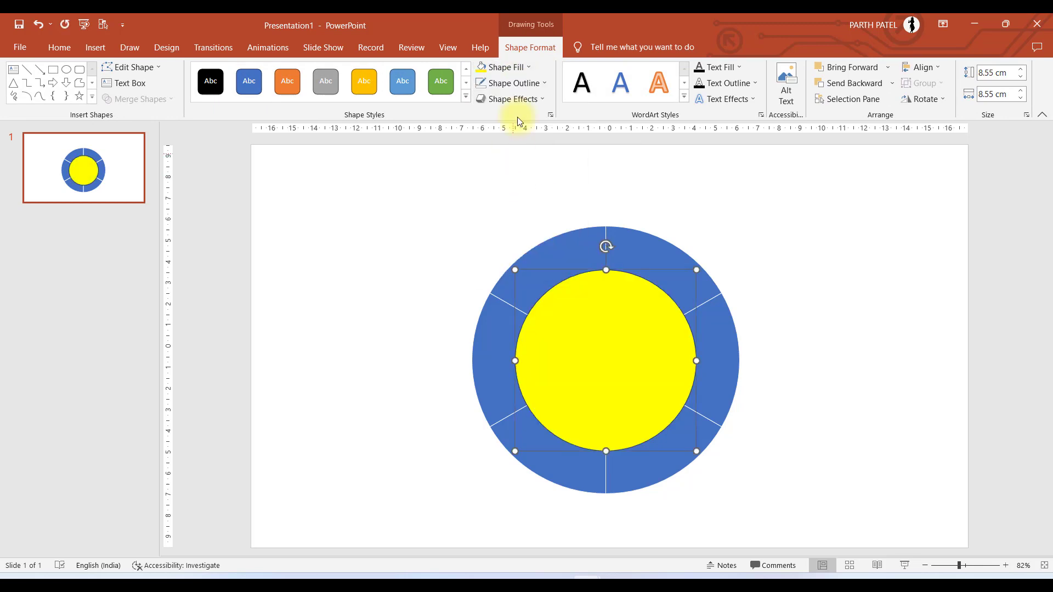
{"action": "left_click", "coordinate": [524, 83]}
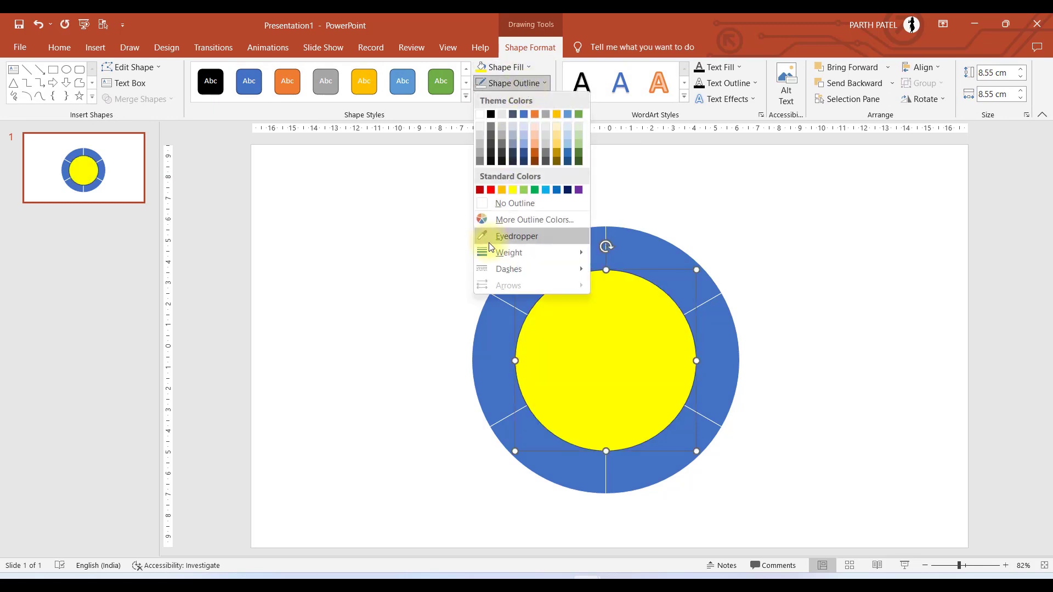
{"action": "left_click", "coordinate": [500, 203]}
{"action": "left_click", "coordinate": [362, 198]}
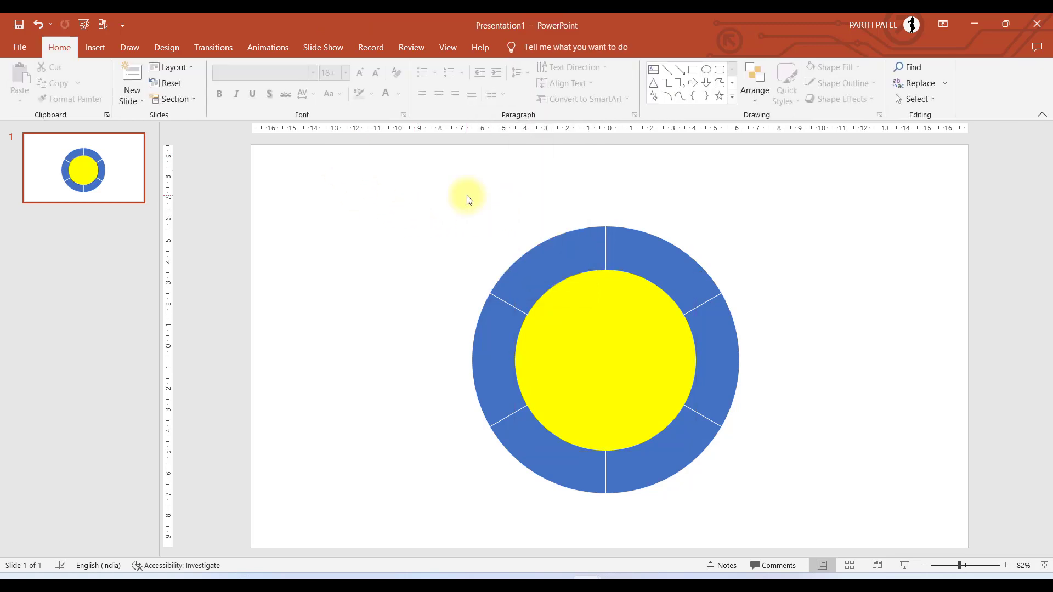
Remove the outlines from the ring and circle, then shrink the yellow circle slightly
{"action": "left_click_drag", "start_coordinate": [624, 334], "coordinate": [824, 547]}
{"action": "left_click", "coordinate": [530, 50]}
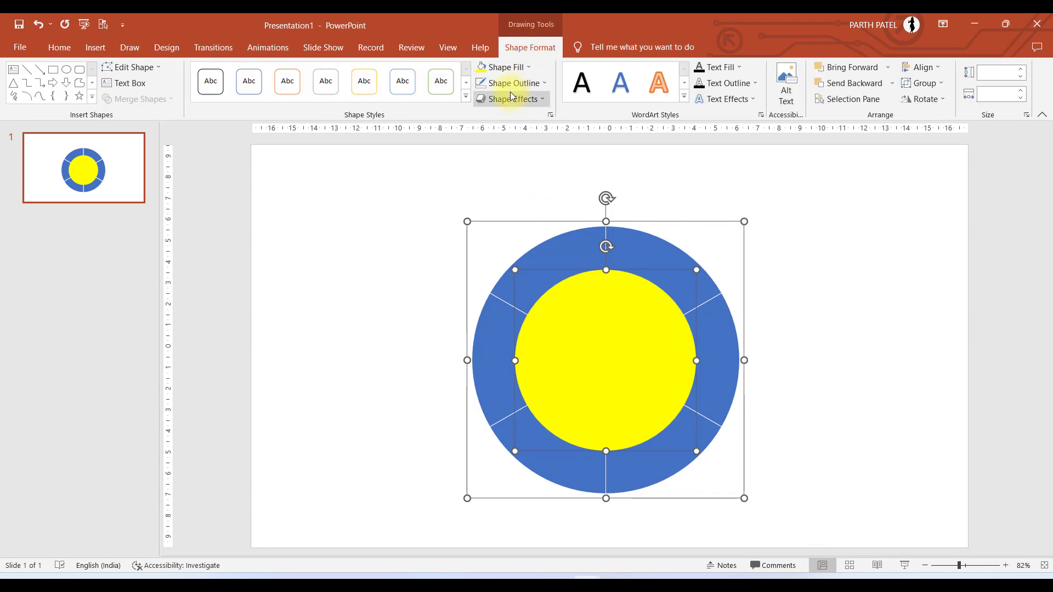
{"action": "left_click", "coordinate": [480, 83]}
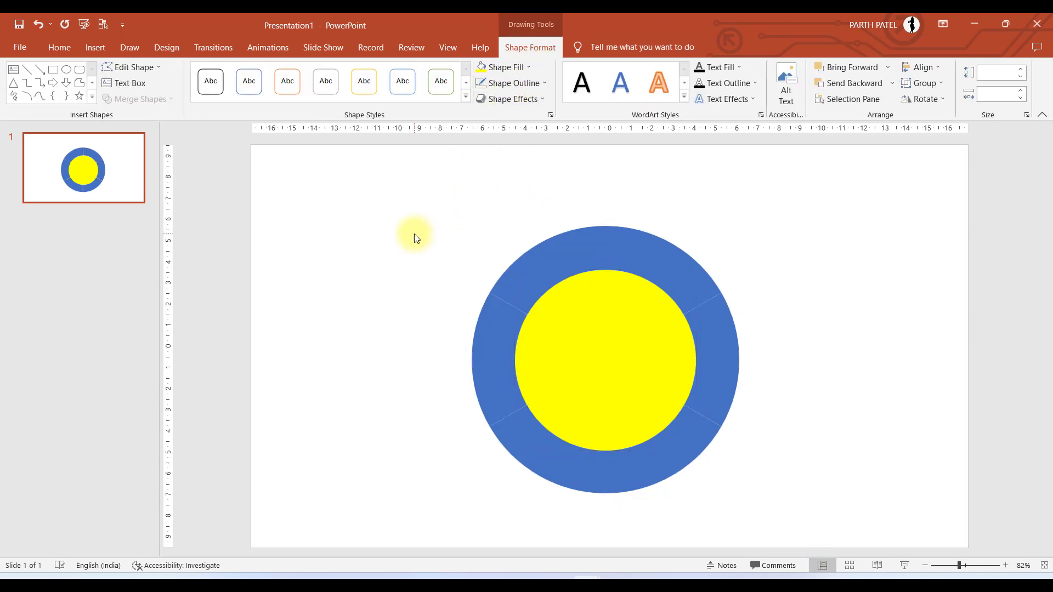
{"action": "left_click", "coordinate": [414, 234]}
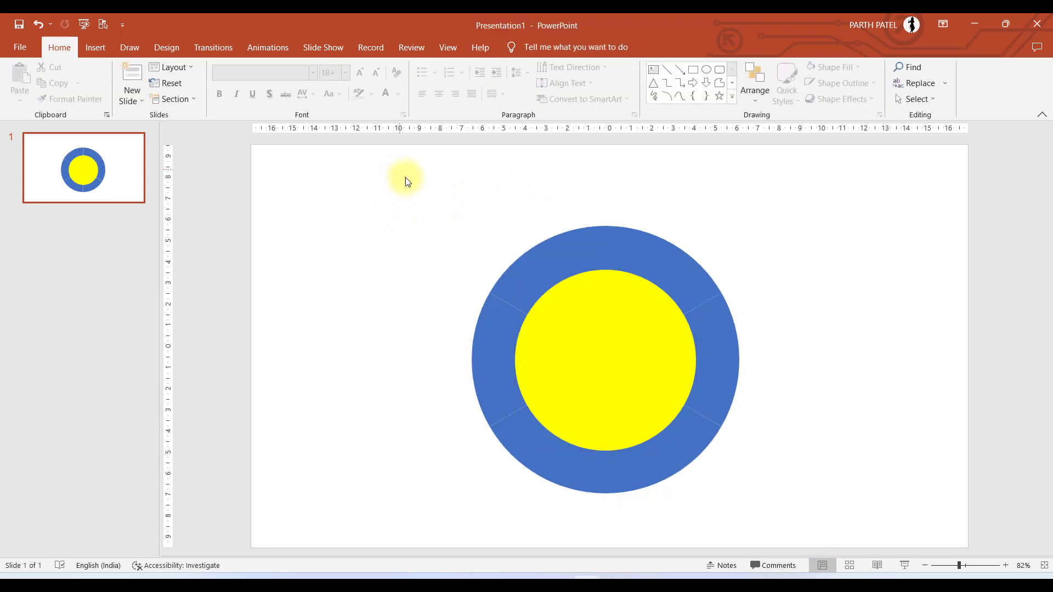
{"action": "left_click", "coordinate": [632, 341]}
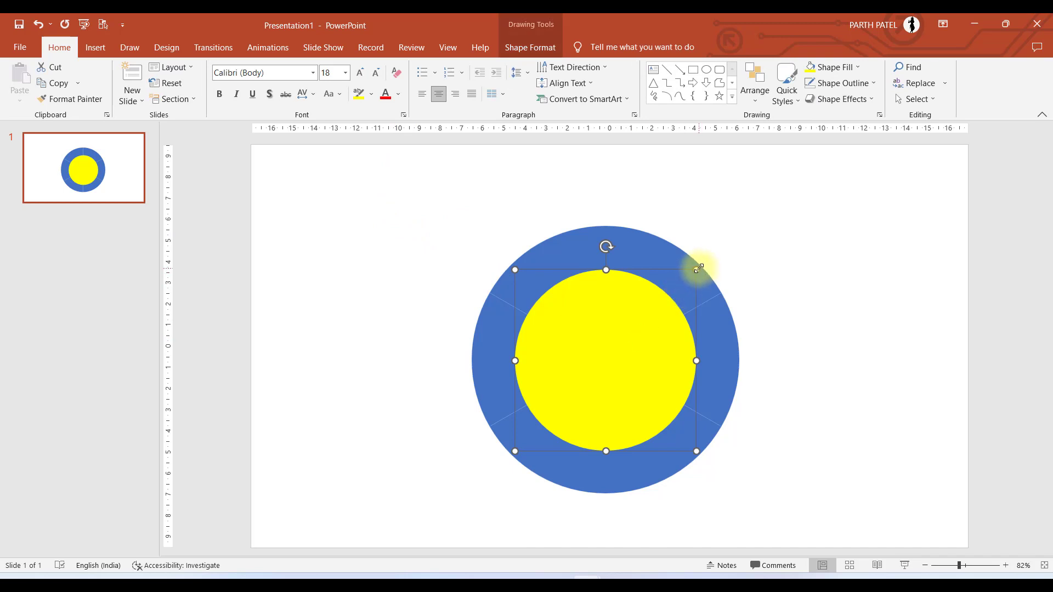
{"action": "left_click_drag", "start_coordinate": [695, 267], "coordinate": [683, 284]}
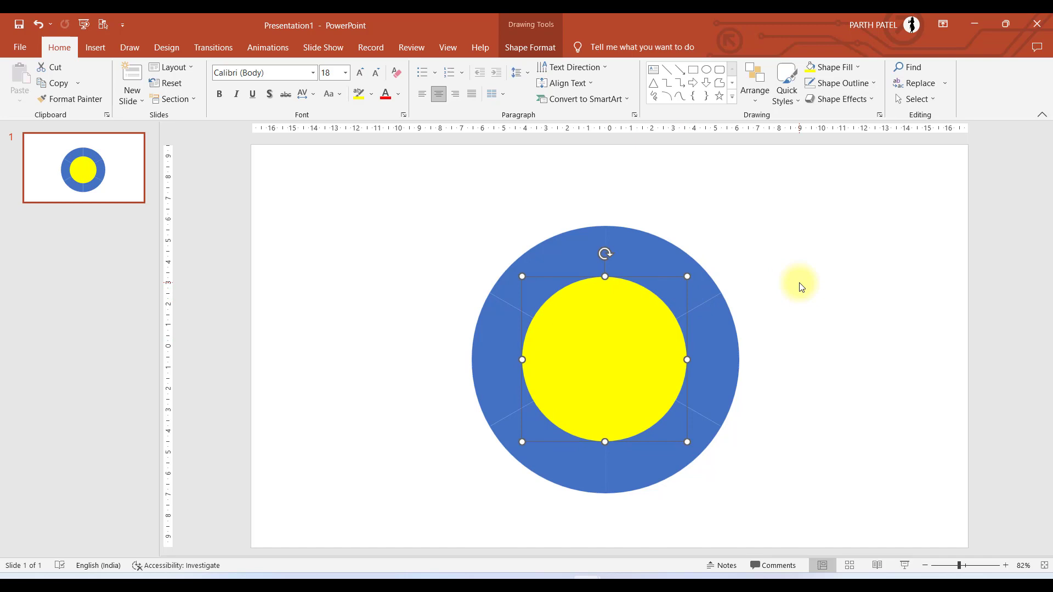
Apply Align Center and Align Middle to the ring and yellow circle together
{"action": "left_click", "coordinate": [581, 237]}
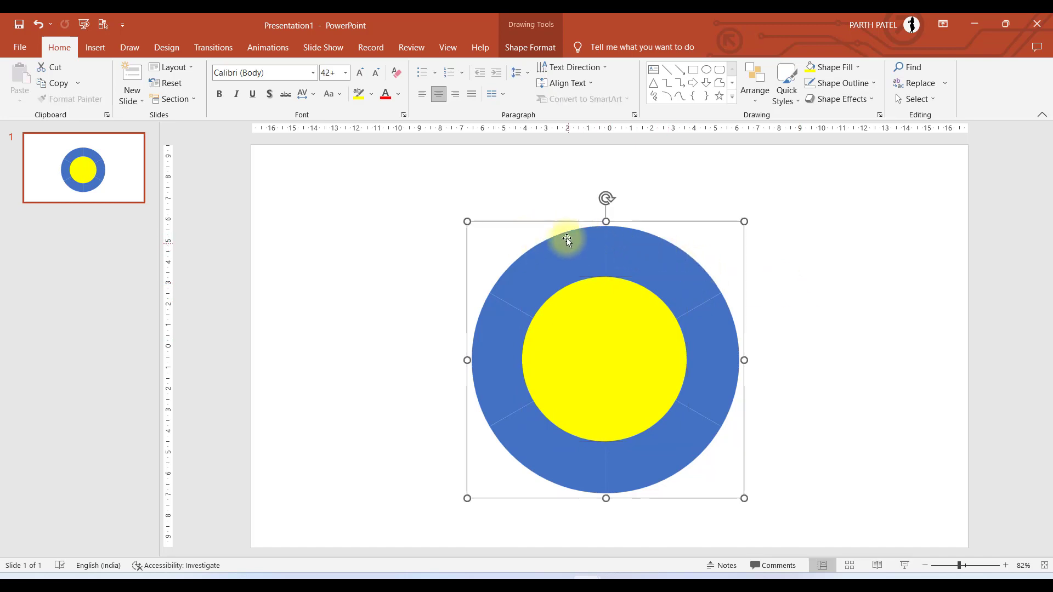
{"action": "left_click", "coordinate": [308, 211]}
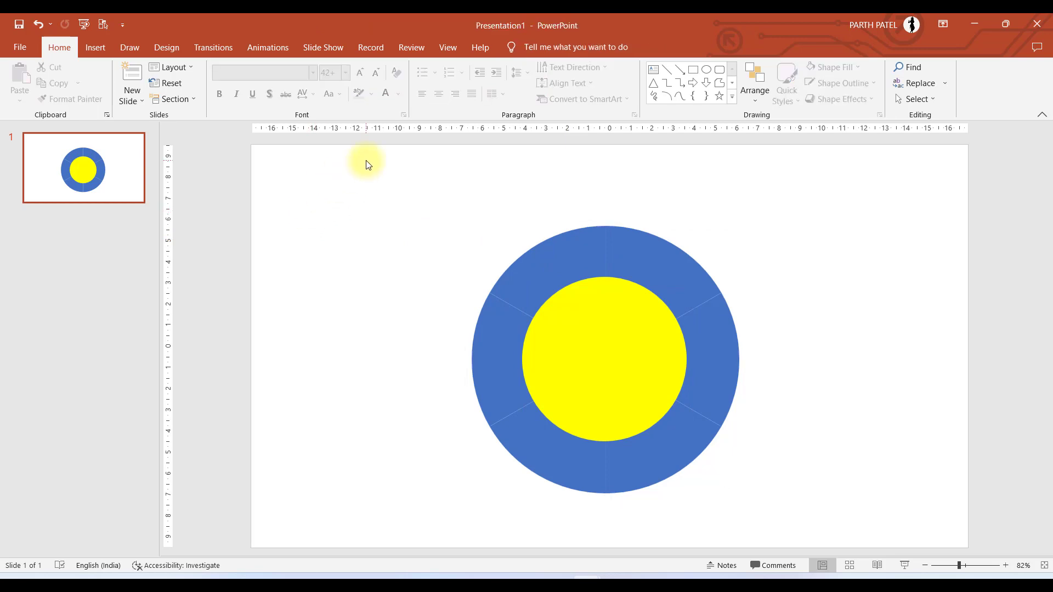
{"action": "left_click_drag", "start_coordinate": [365, 160], "coordinate": [877, 540]}
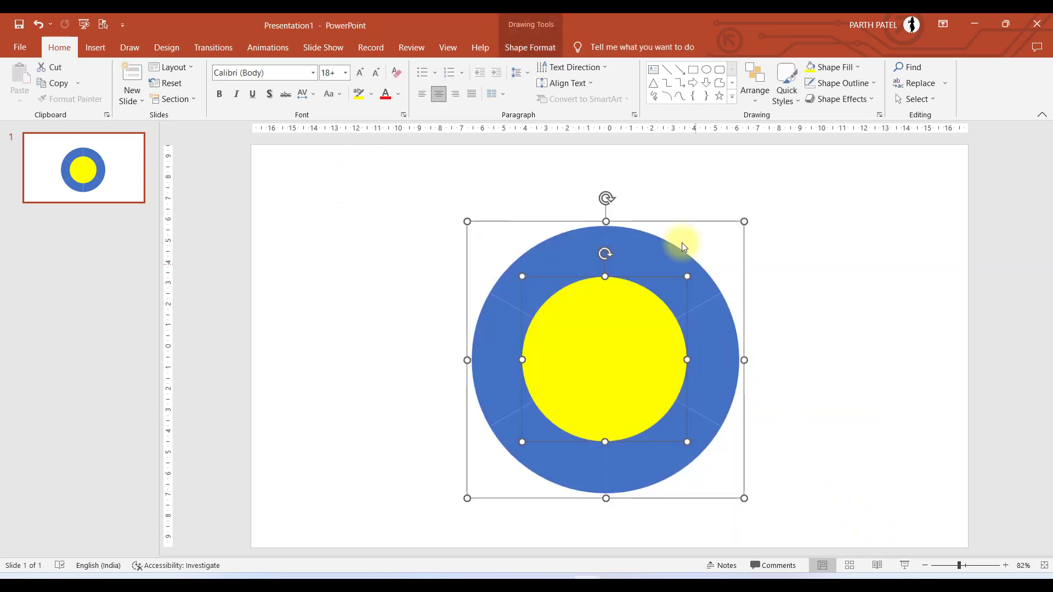
{"action": "left_click", "coordinate": [531, 49]}
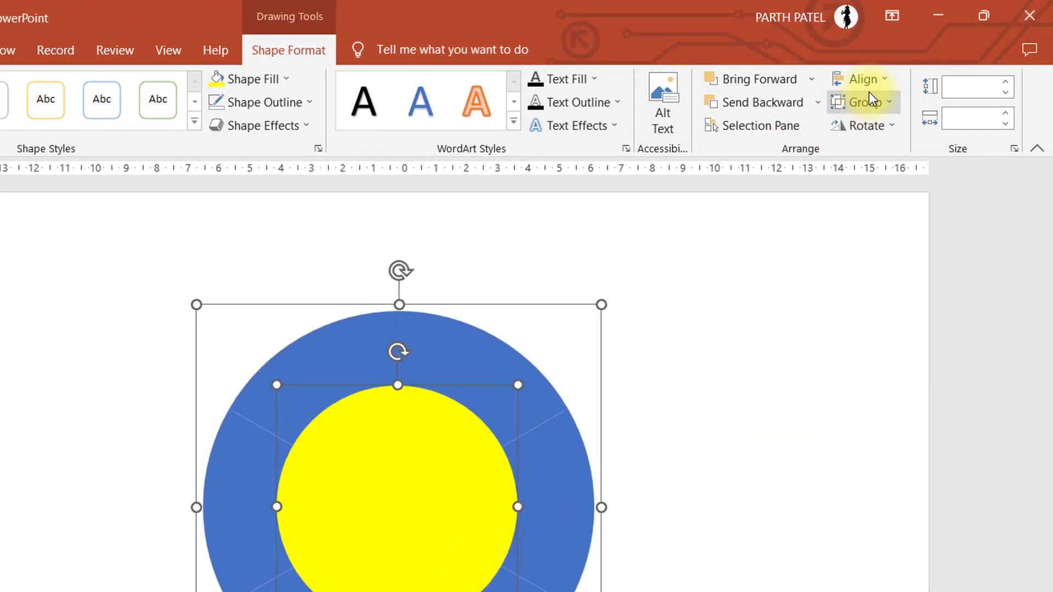
{"action": "left_click", "coordinate": [869, 86]}
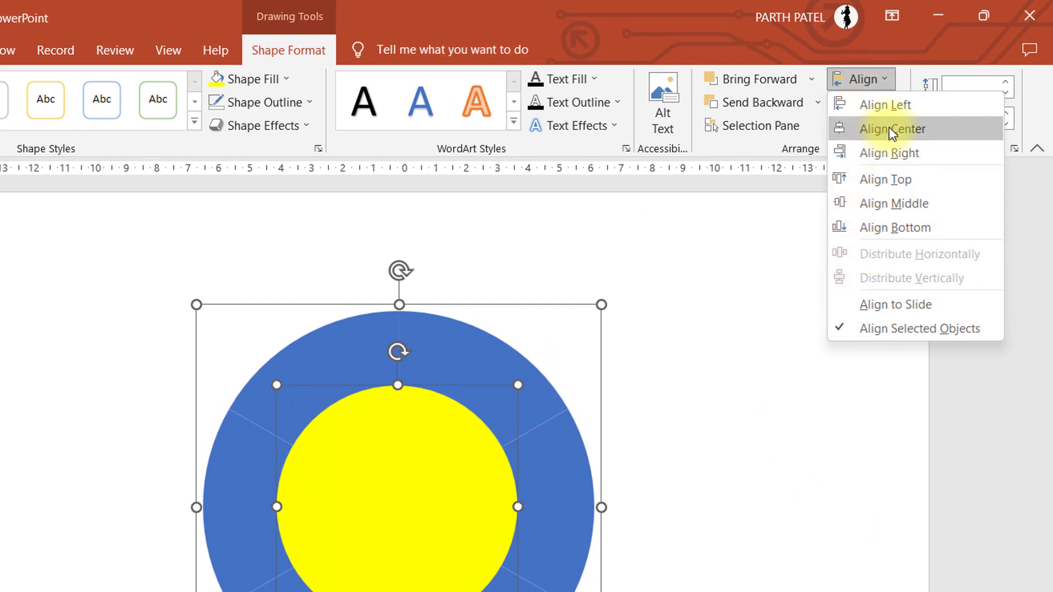
{"action": "left_click", "coordinate": [889, 128]}
{"action": "left_click", "coordinate": [847, 79]}
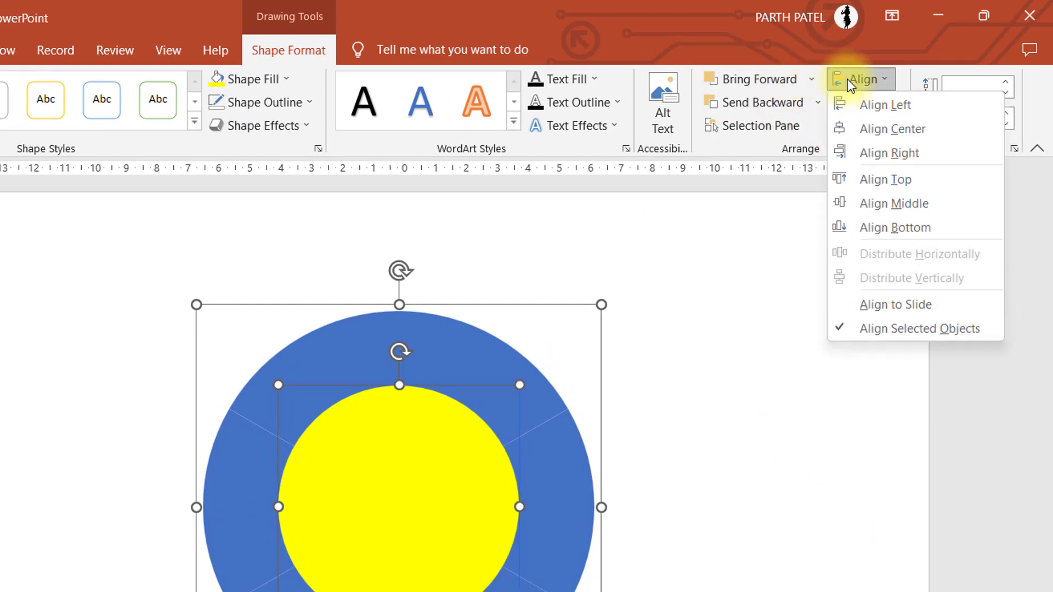
{"action": "left_click", "coordinate": [875, 203]}
{"action": "left_click", "coordinate": [600, 570]}
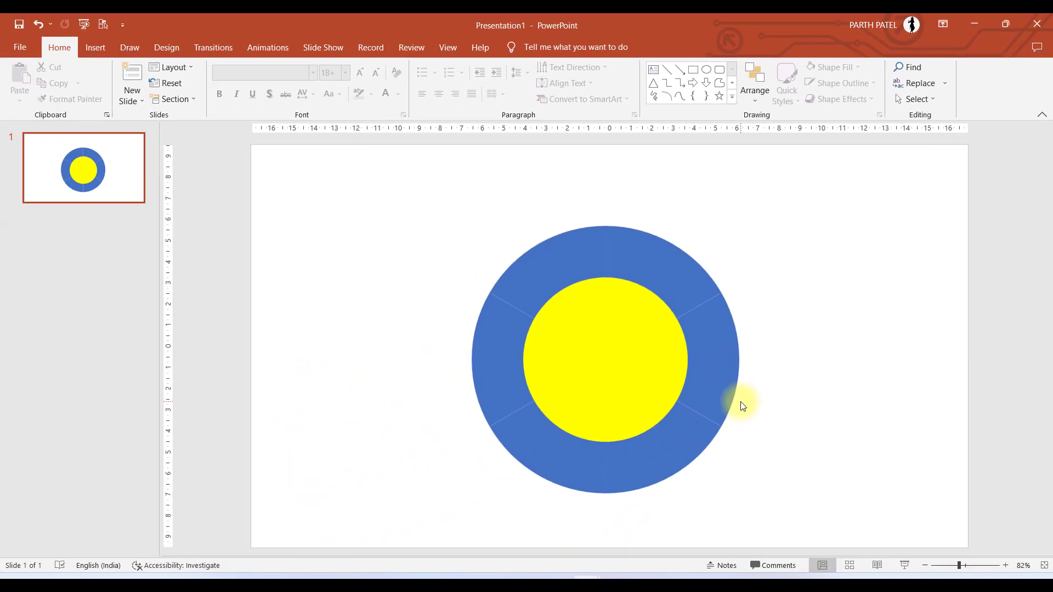
Move the yellow circle aside and give the blue wedges a white outline
{"action": "left_click_drag", "start_coordinate": [614, 344], "coordinate": [387, 275]}
{"action": "left_click", "coordinate": [640, 292]}
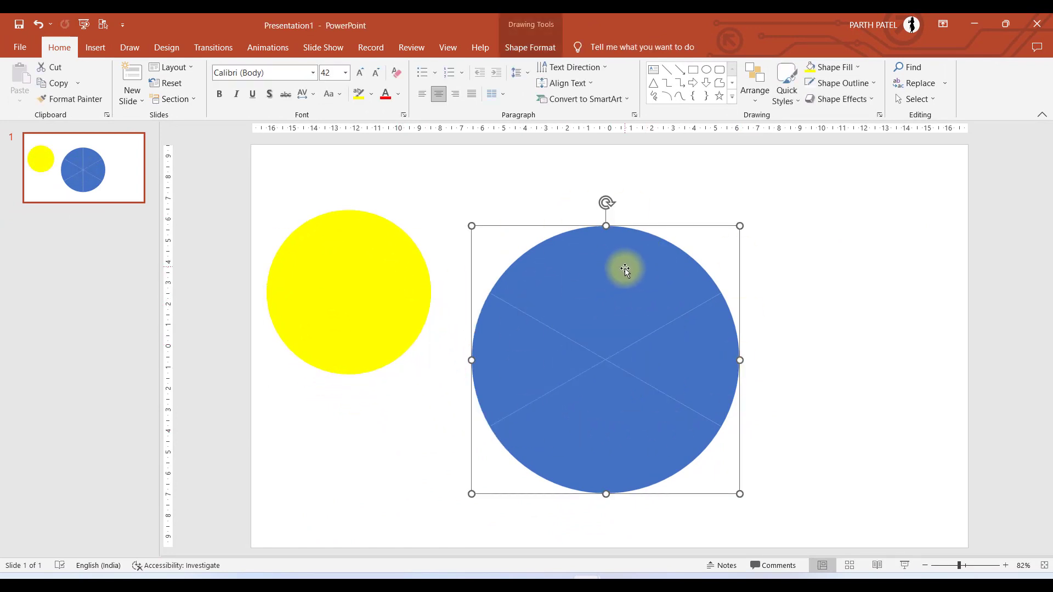
{"action": "left_click", "coordinate": [520, 51]}
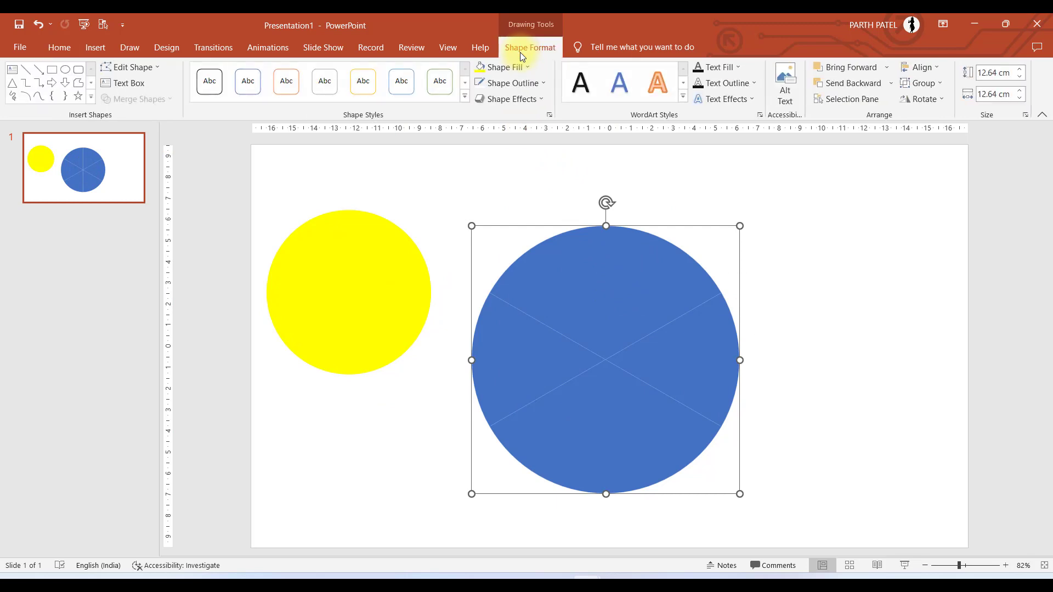
{"action": "left_click", "coordinate": [519, 86]}
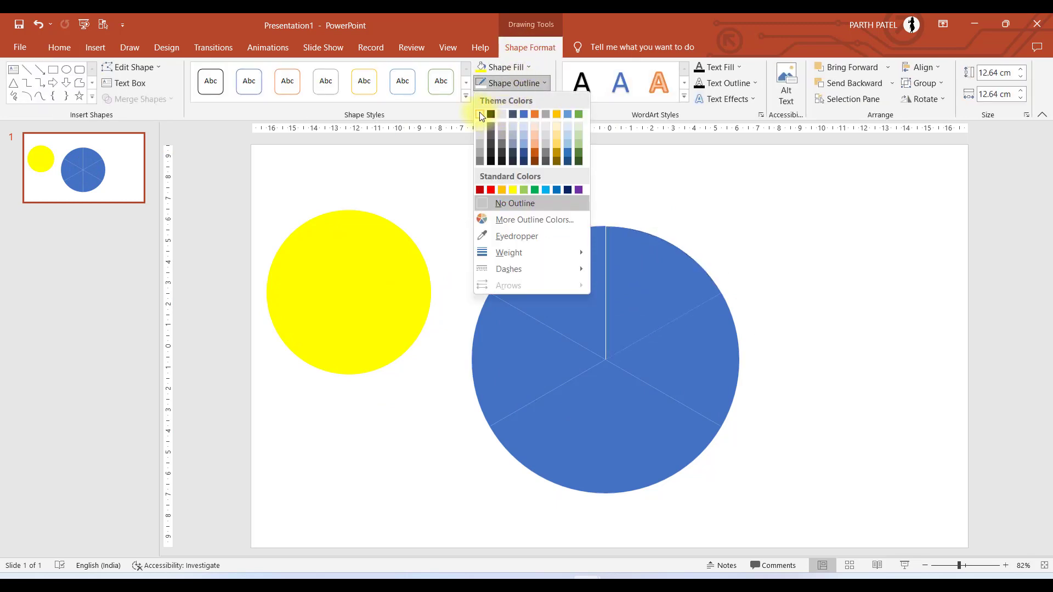
{"action": "left_click", "coordinate": [482, 113]}
{"action": "left_click", "coordinate": [447, 196]}
Drag the 7.77 cm yellow circle back to the centre of the ring
{"action": "left_click_drag", "start_coordinate": [431, 166], "coordinate": [900, 553]}
{"action": "left_click", "coordinate": [530, 47]}
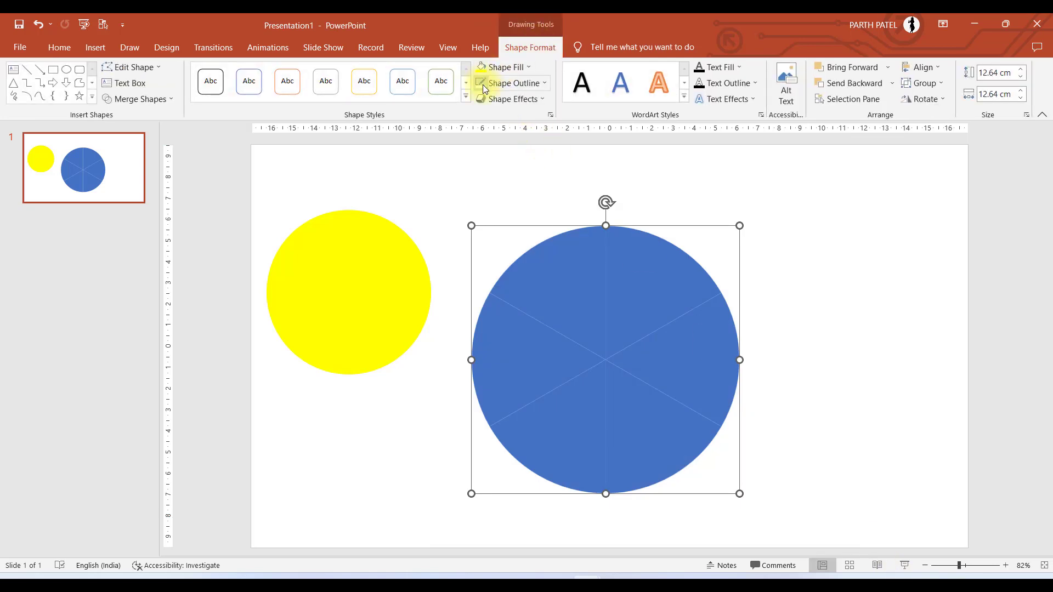
{"action": "left_click", "coordinate": [535, 165]}
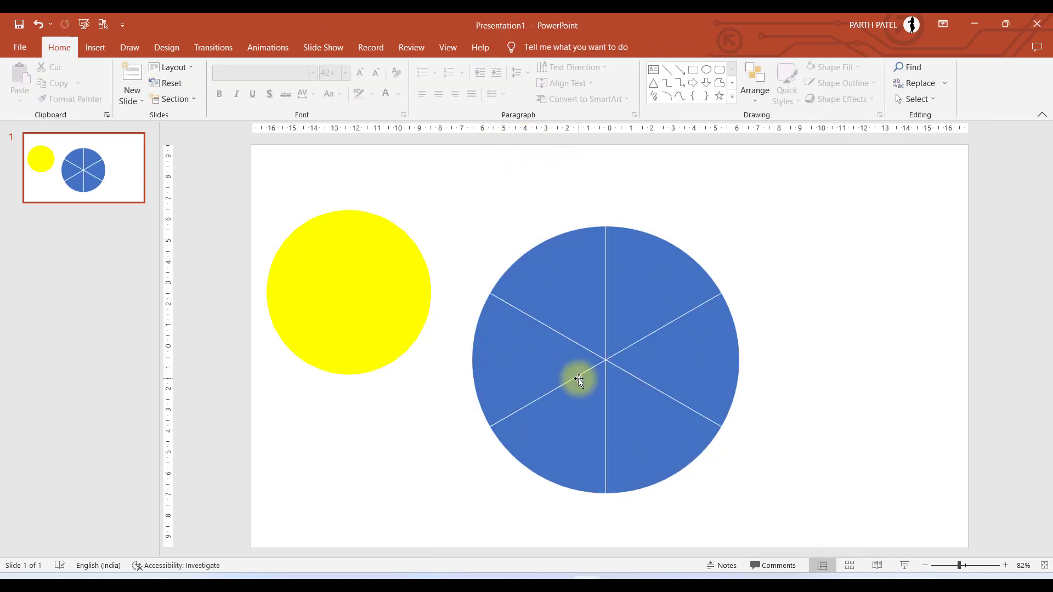
{"action": "left_click", "coordinate": [395, 284]}
{"action": "left_click_drag", "start_coordinate": [346, 259], "coordinate": [603, 327]}
{"action": "left_click", "coordinate": [440, 277]}
{"action": "left_click", "coordinate": [621, 327]}
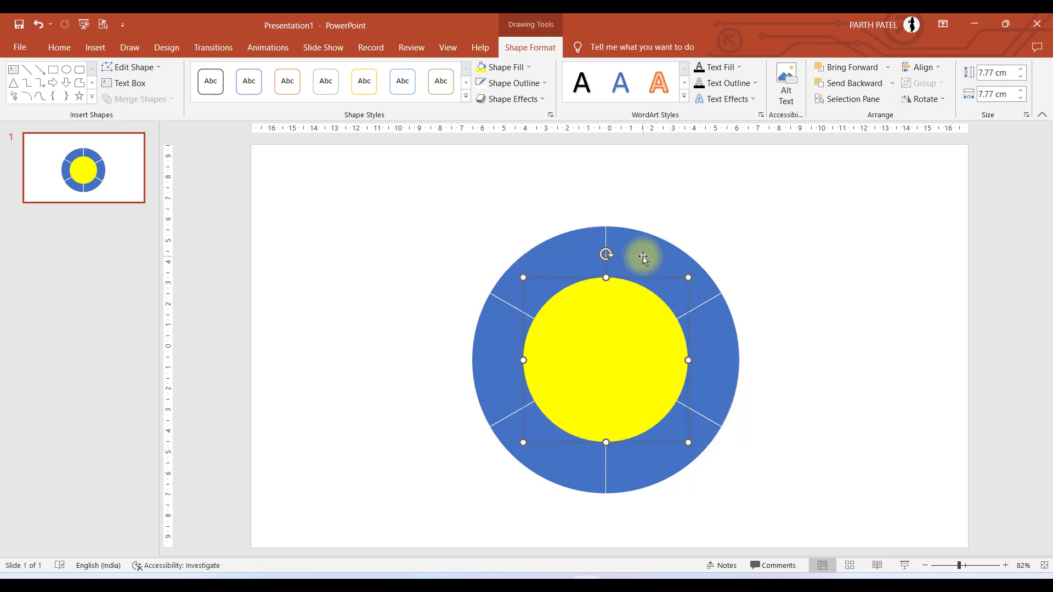
Paste and duplicate copies of the yellow circle, spreading them around the ring
{"action": "key", "text": "ctrl+z"}
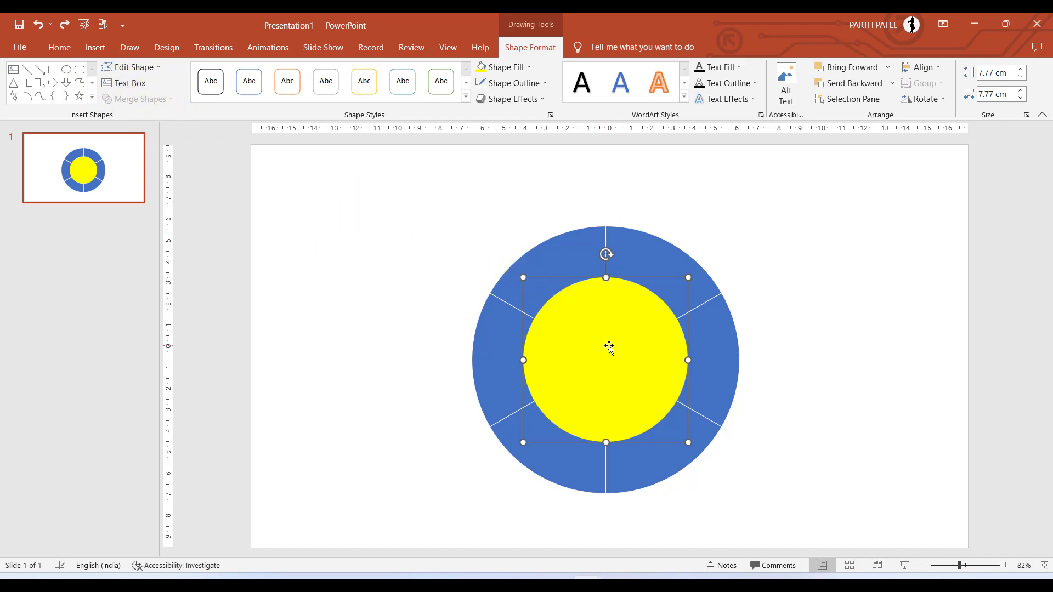
{"action": "key", "text": "ctrl+v"}
{"action": "left_click_drag", "start_coordinate": [627, 352], "coordinate": [828, 339]}
{"action": "key", "text": "Delete"}
{"action": "left_click_drag", "start_coordinate": [600, 323], "coordinate": [658, 342]}
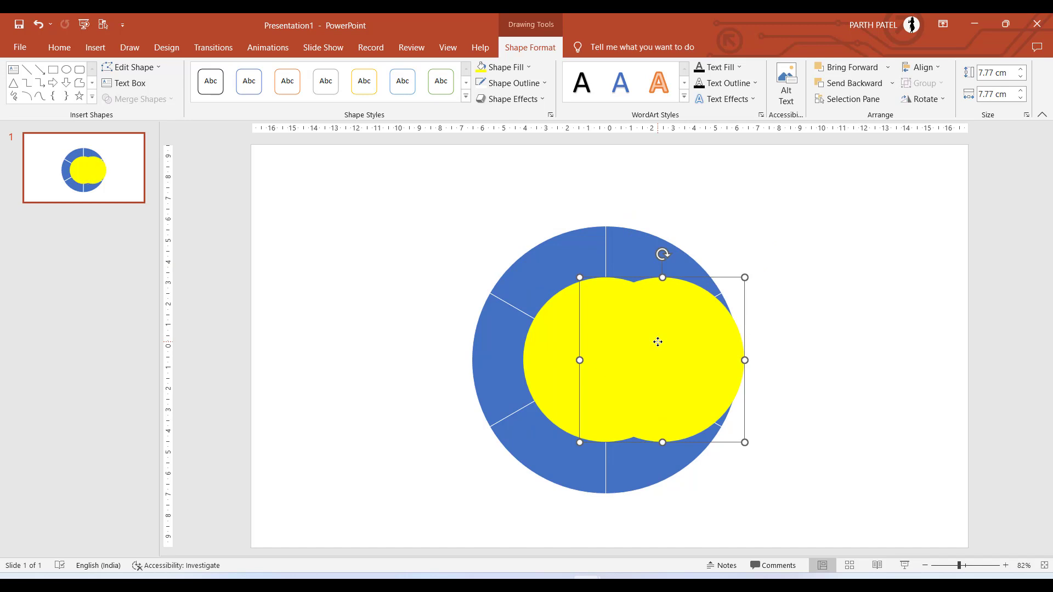
{"action": "key", "text": "ctrl+d"}
{"action": "key", "text": "ctrl+d"}
{"action": "key", "text": "ctrl+d"}
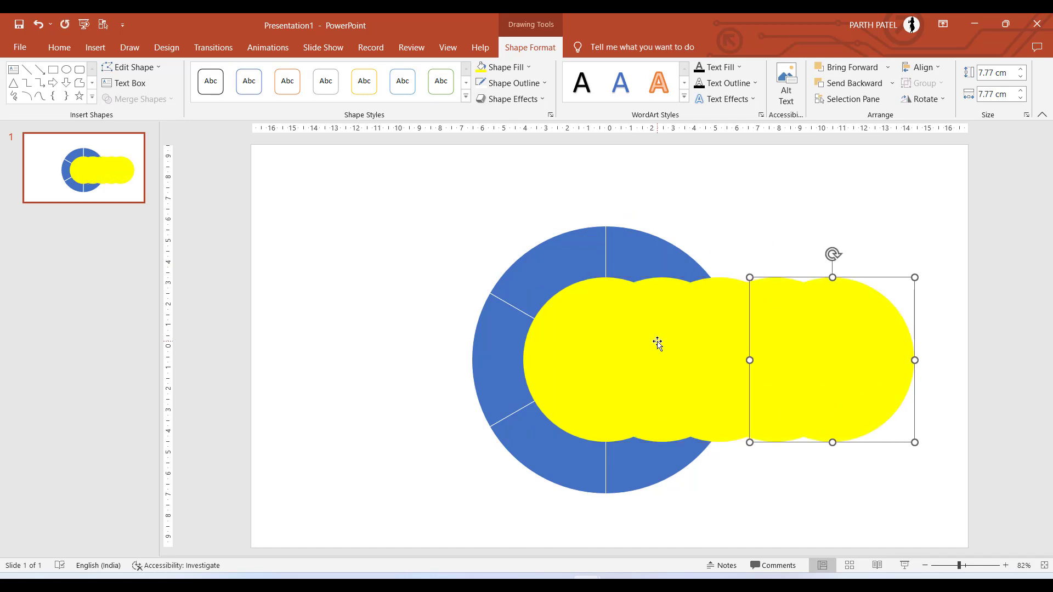
{"action": "left_click_drag", "start_coordinate": [843, 343], "coordinate": [874, 247]}
{"action": "left_click_drag", "start_coordinate": [782, 412], "coordinate": [823, 472]}
{"action": "left_click_drag", "start_coordinate": [721, 353], "coordinate": [732, 270]}
{"action": "left_click_drag", "start_coordinate": [654, 317], "coordinate": [664, 360]}
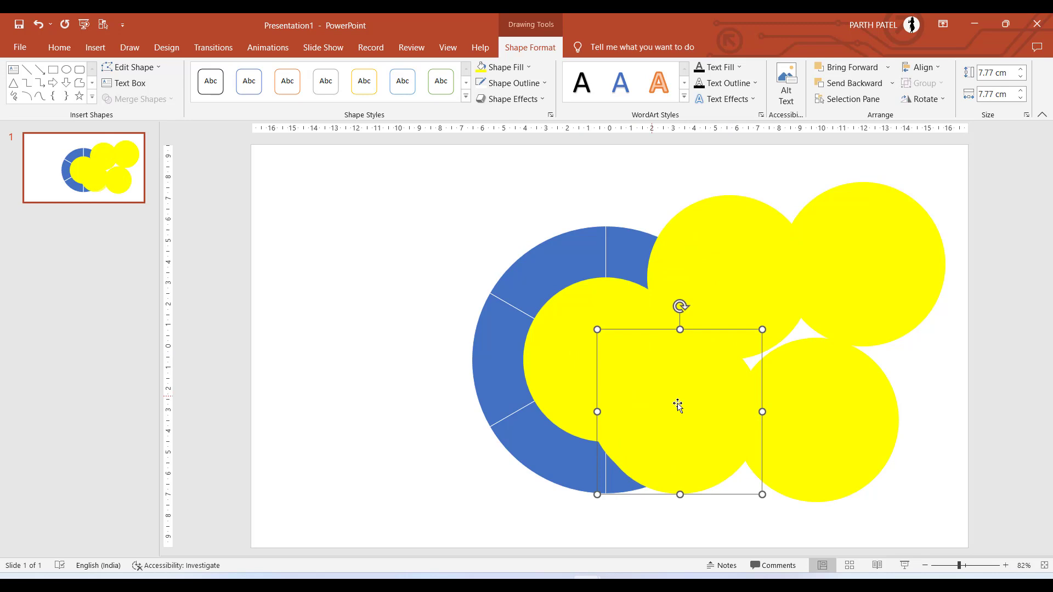
{"action": "left_click_drag", "start_coordinate": [677, 406], "coordinate": [861, 419]}
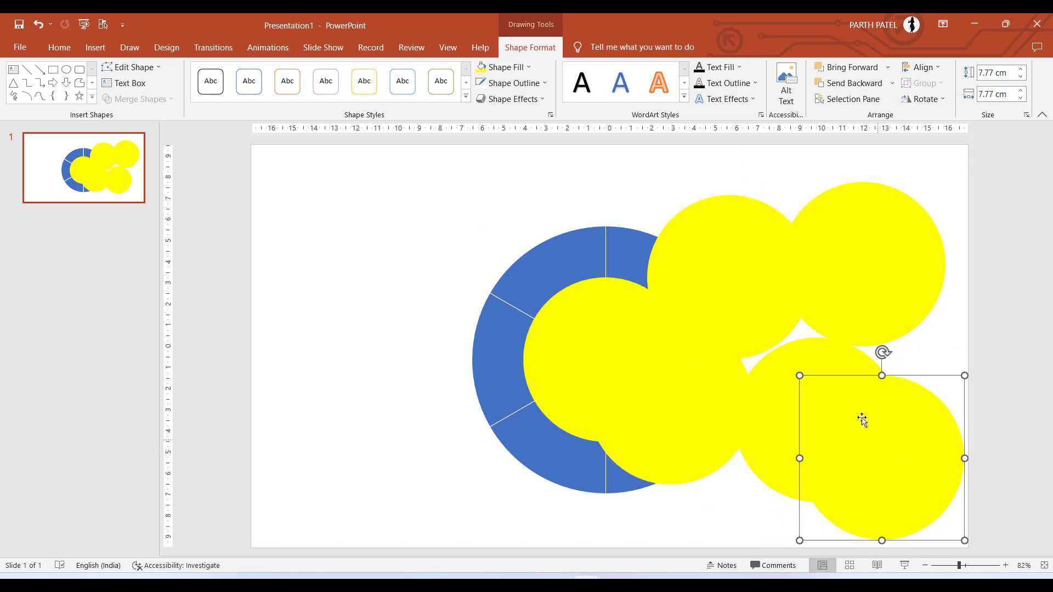
Align the five yellow circles middle and center into one stack, then move it onto the pie centre
{"action": "left_click", "coordinate": [844, 265], "text": "shift"}
{"action": "left_click", "coordinate": [786, 434], "text": "shift"}
{"action": "left_click", "coordinate": [731, 278], "text": "shift"}
{"action": "left_click", "coordinate": [694, 423], "text": "shift"}
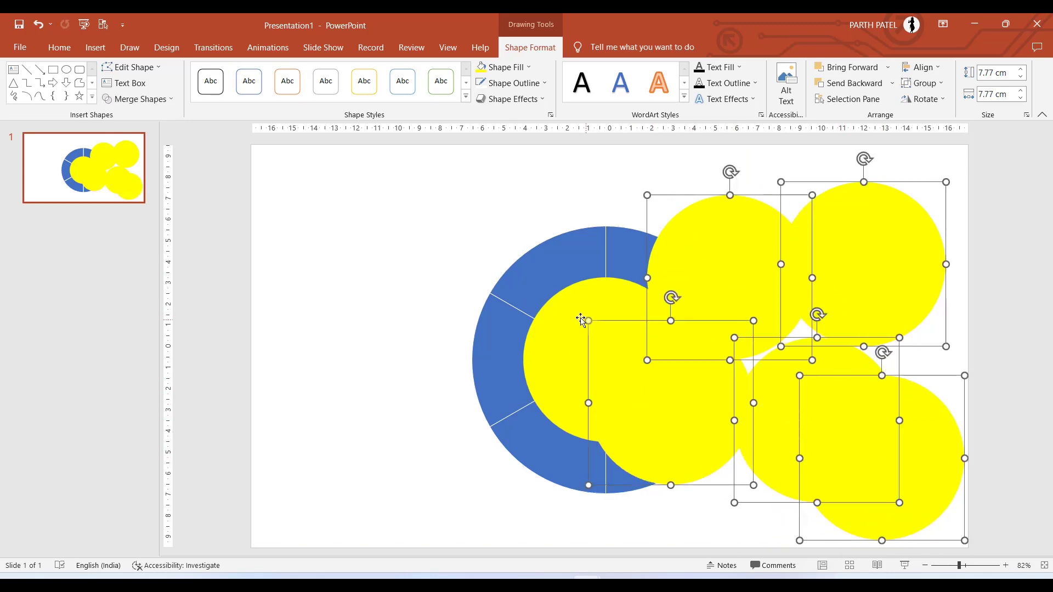
{"action": "left_click", "coordinate": [581, 320], "text": "shift"}
{"action": "left_click", "coordinate": [921, 66]}
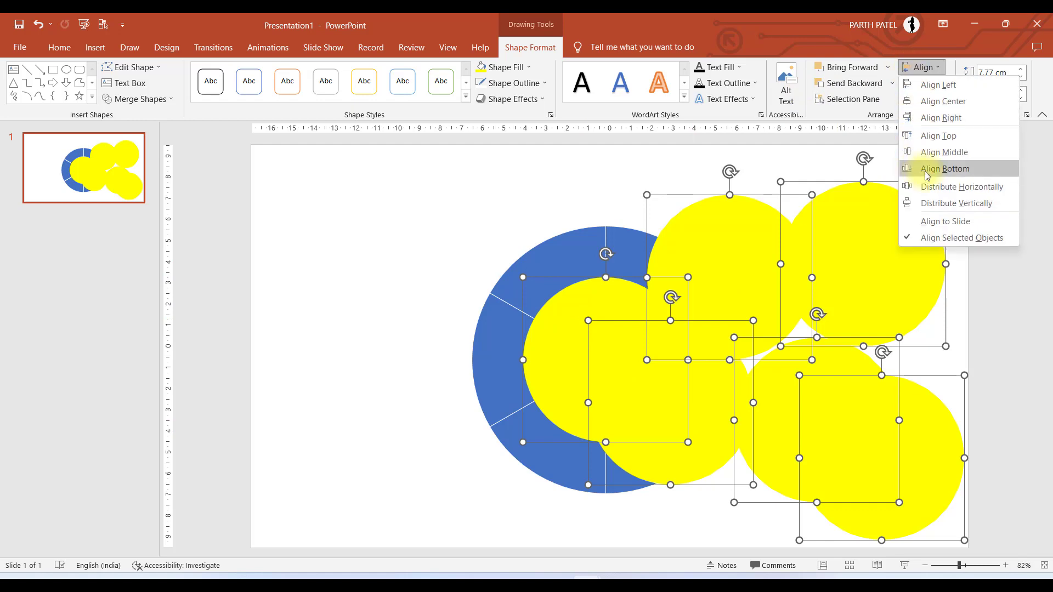
{"action": "left_click", "coordinate": [938, 153]}
{"action": "left_click", "coordinate": [922, 67]}
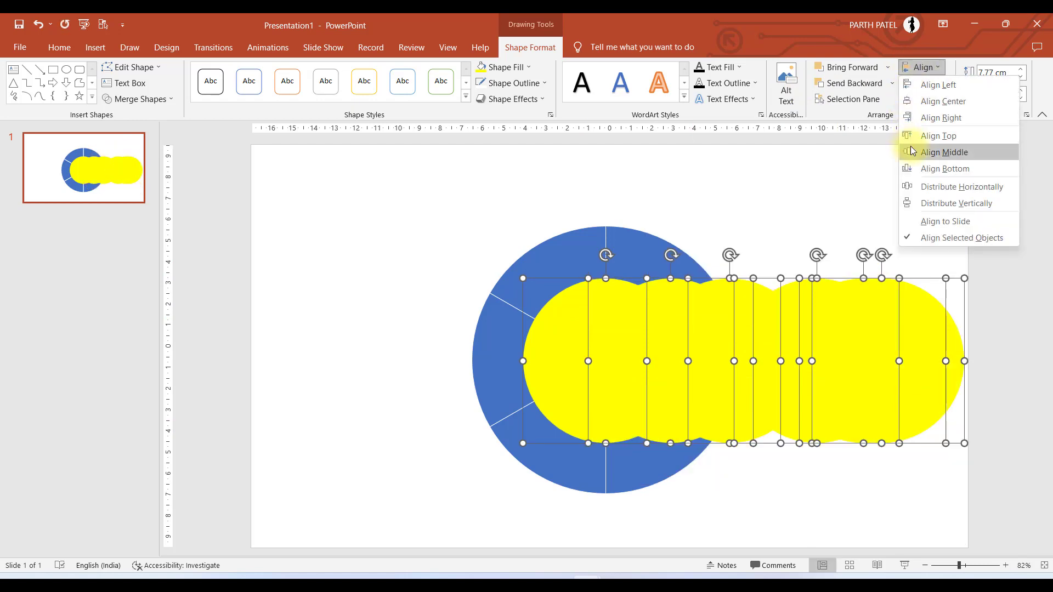
{"action": "left_click", "coordinate": [914, 101]}
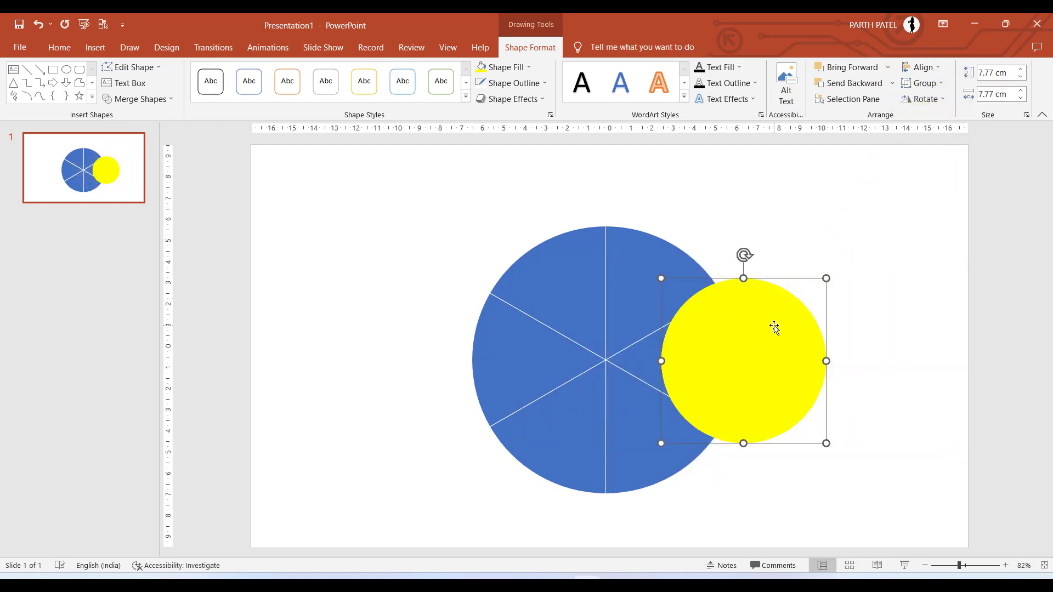
{"action": "left_click_drag", "start_coordinate": [773, 328], "coordinate": [635, 325]}
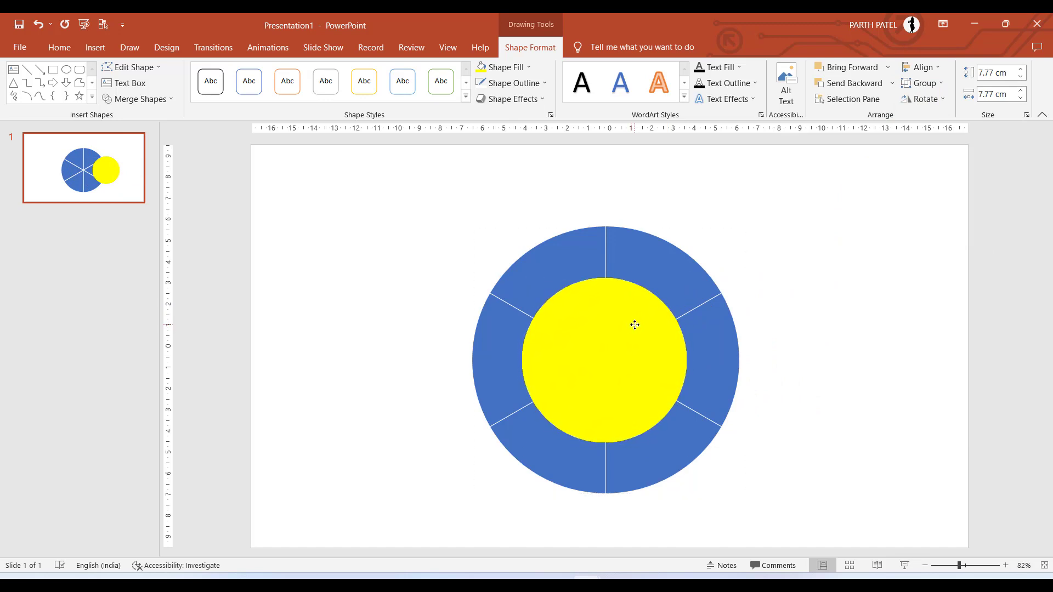
Select the yellow circle and top-right wedge, briefly pulling the wedge out and undoing
{"action": "left_click", "coordinate": [437, 254]}
{"action": "left_click", "coordinate": [332, 243]}
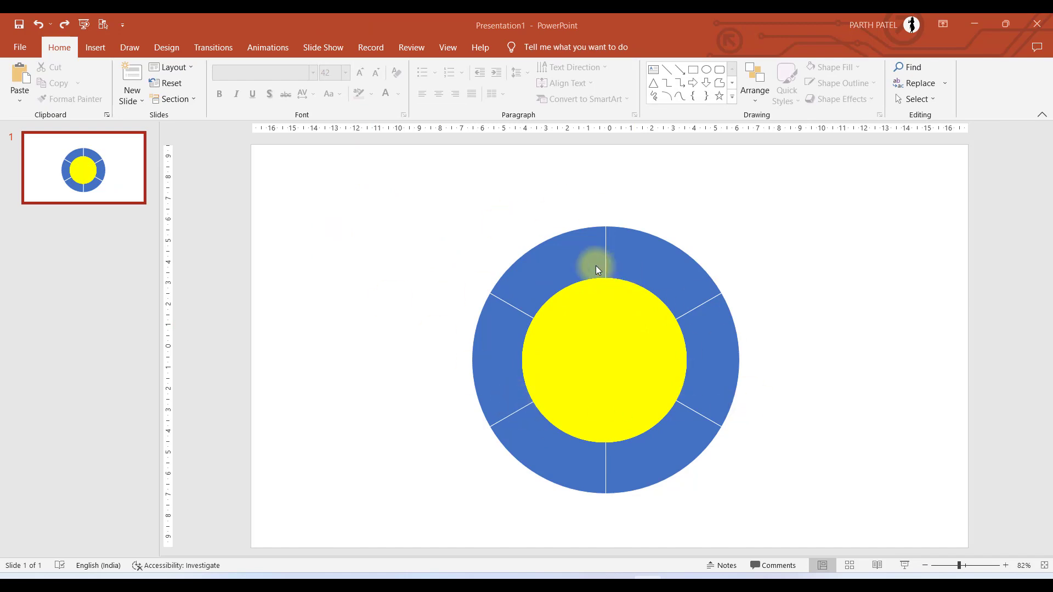
{"action": "left_click", "coordinate": [606, 324]}
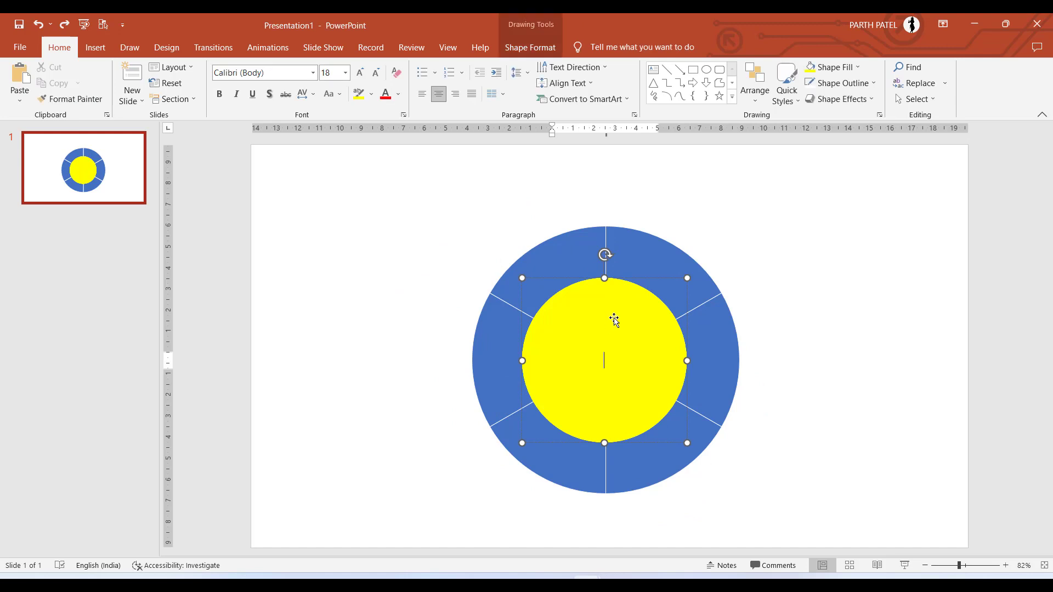
{"action": "left_click", "coordinate": [664, 253], "text": "shift"}
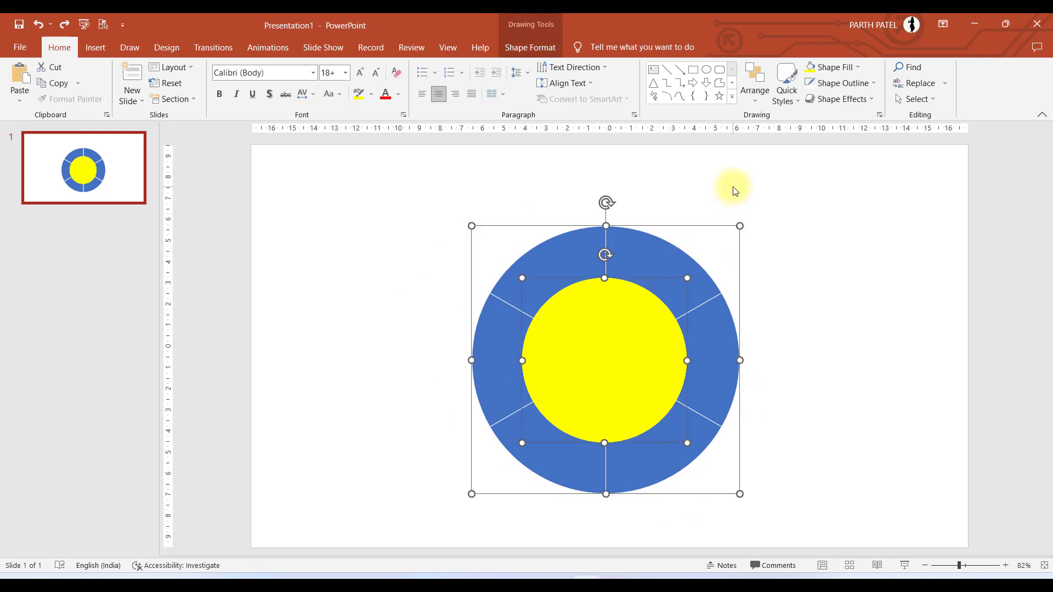
{"action": "left_click", "coordinate": [665, 258]}
{"action": "left_click_drag", "start_coordinate": [665, 258], "coordinate": [759, 219]}
{"action": "key", "text": "ctrl+z"}
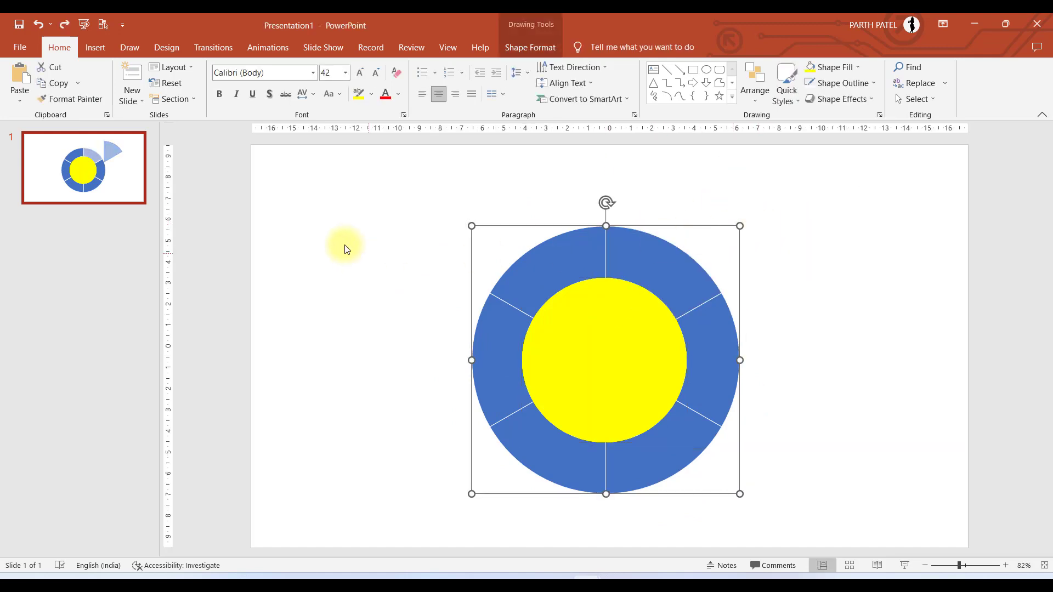
{"action": "left_click", "coordinate": [347, 250]}
Subtract the yellow circle from the top-right wedge, inspect the cut wedge, then undo the move
{"action": "left_click", "coordinate": [659, 254]}
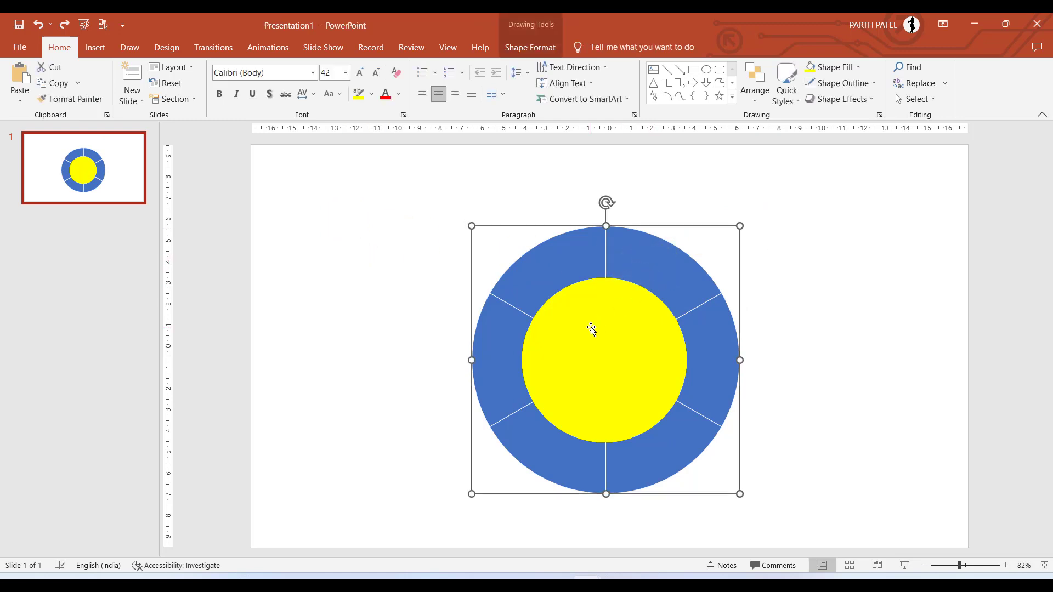
{"action": "left_click", "coordinate": [590, 330]}
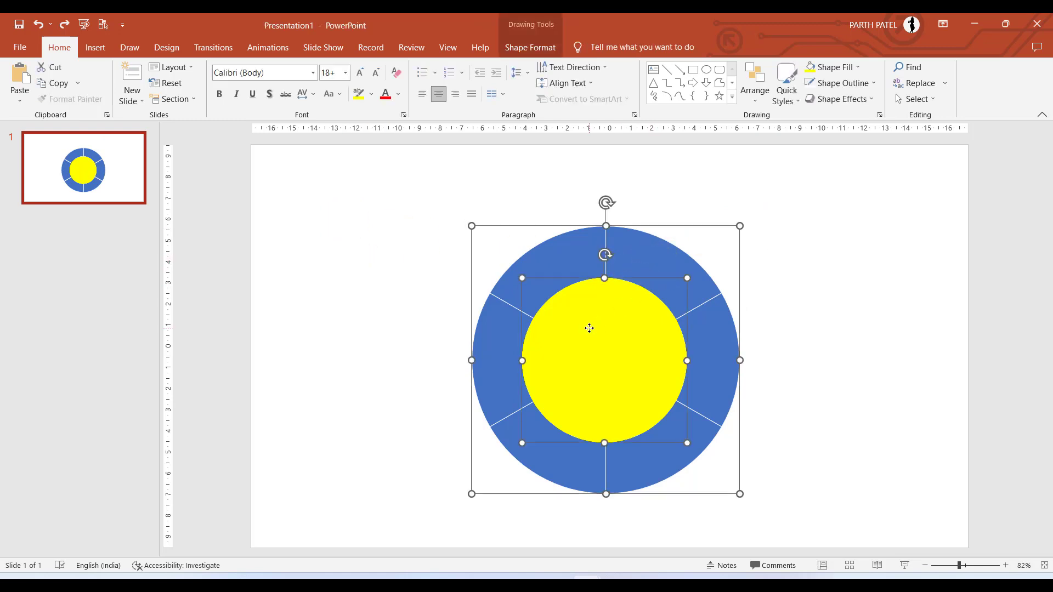
{"action": "left_click", "coordinate": [513, 49]}
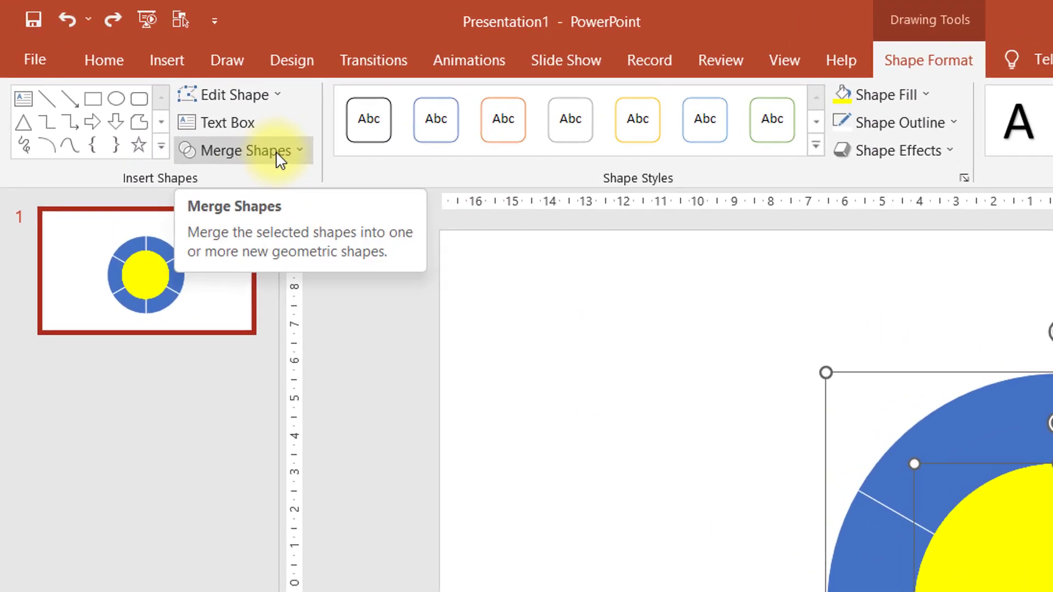
{"action": "left_click", "coordinate": [164, 103]}
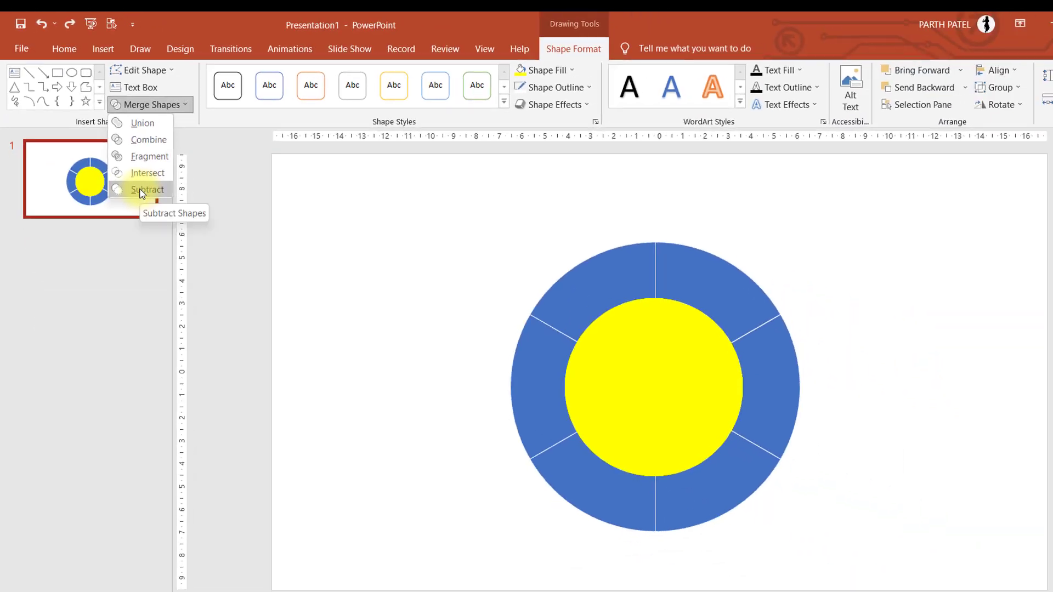
{"action": "left_click", "coordinate": [217, 272]}
{"action": "left_click_drag", "start_coordinate": [664, 274], "coordinate": [764, 246]}
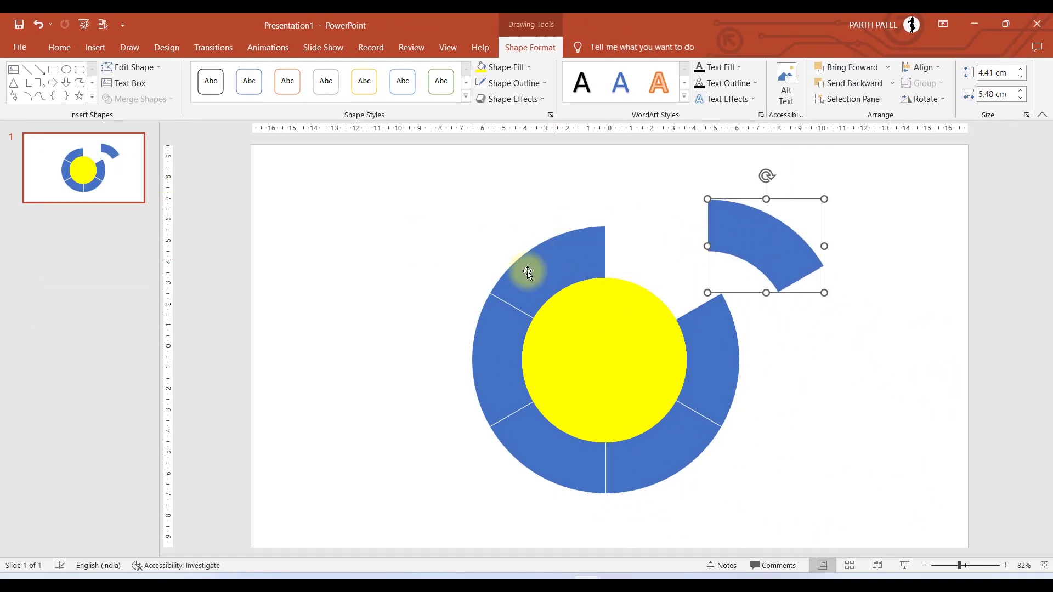
{"action": "key", "text": "ctrl+z"}
{"action": "left_click", "coordinate": [418, 248]}
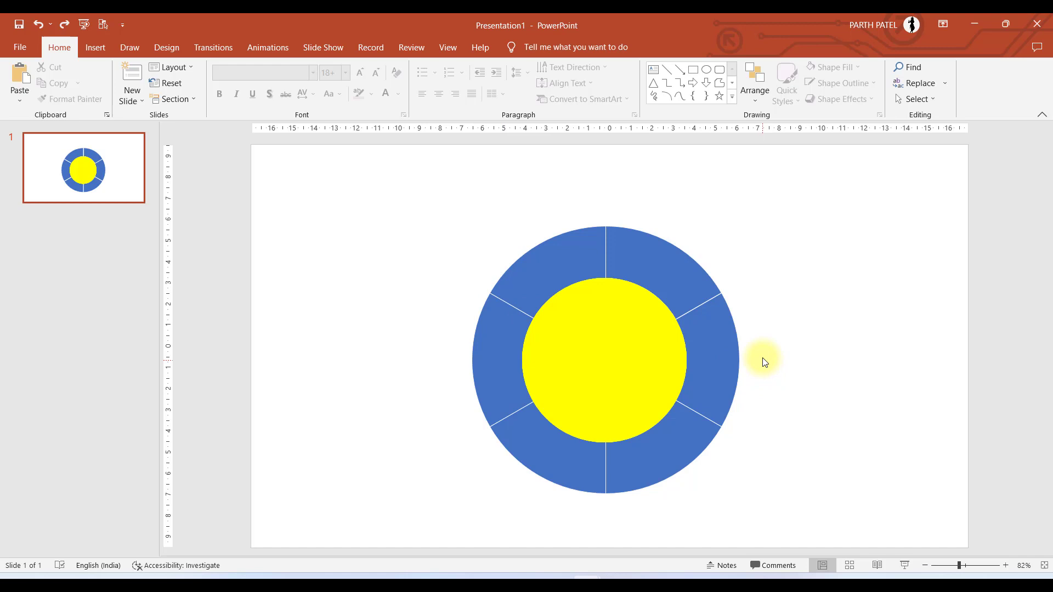
Select all shapes and try Fragment and Subtract merges, undoing each
{"action": "key", "text": "ctrl+a"}
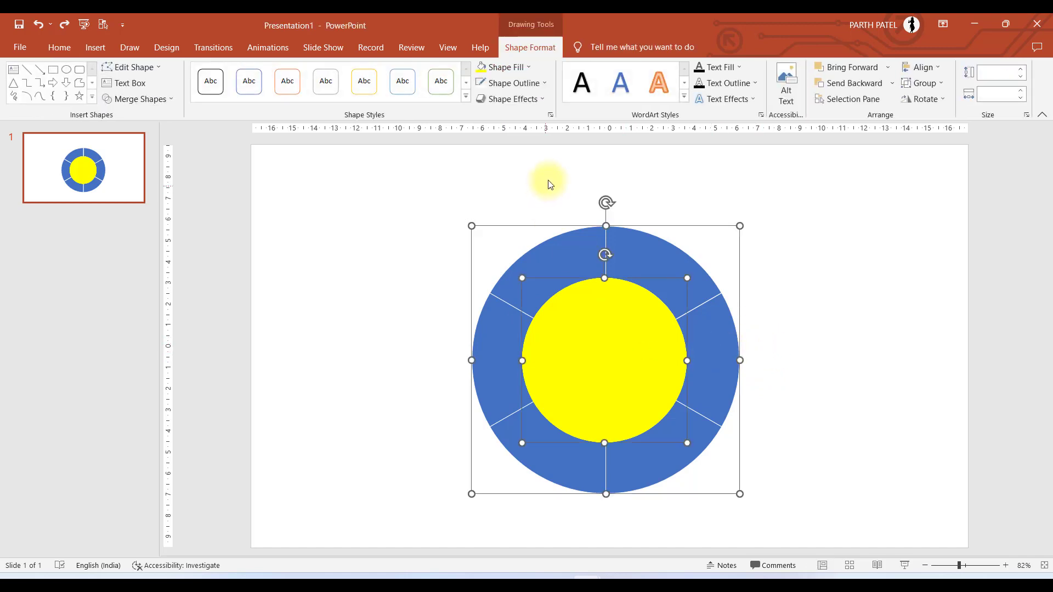
{"action": "left_click", "coordinate": [145, 99]}
{"action": "left_click", "coordinate": [155, 146]}
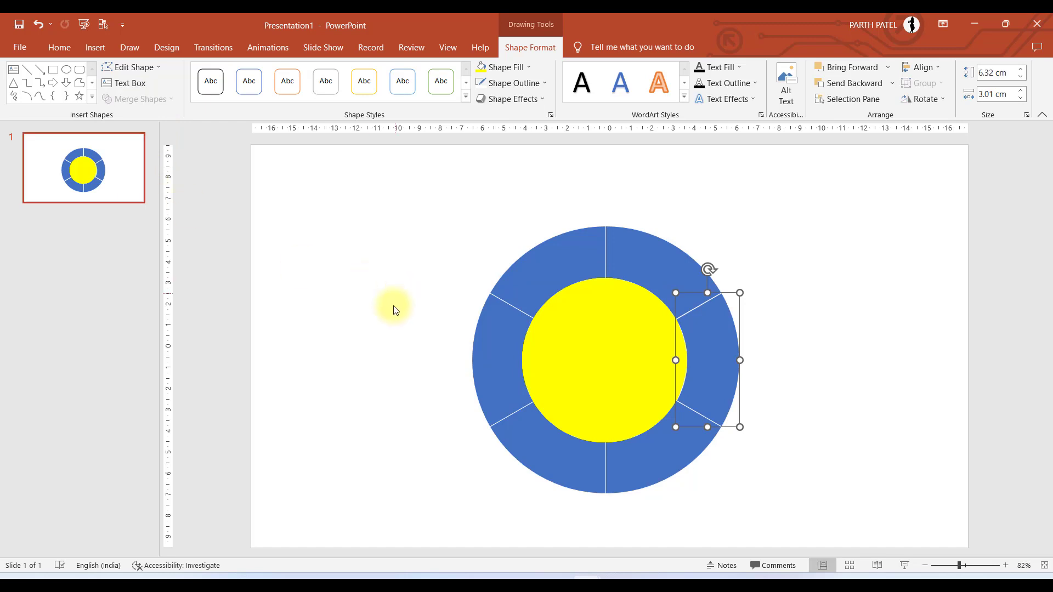
{"action": "key", "text": "ctrl+z"}
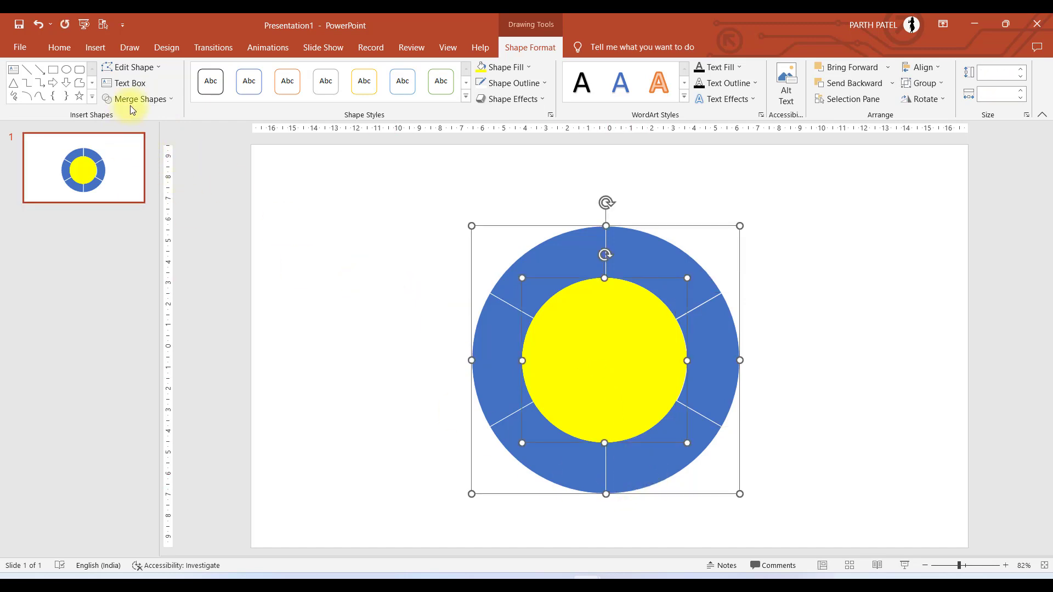
{"action": "left_click", "coordinate": [137, 99]}
{"action": "left_click", "coordinate": [132, 177]}
{"action": "key", "text": "ctrl+z"}
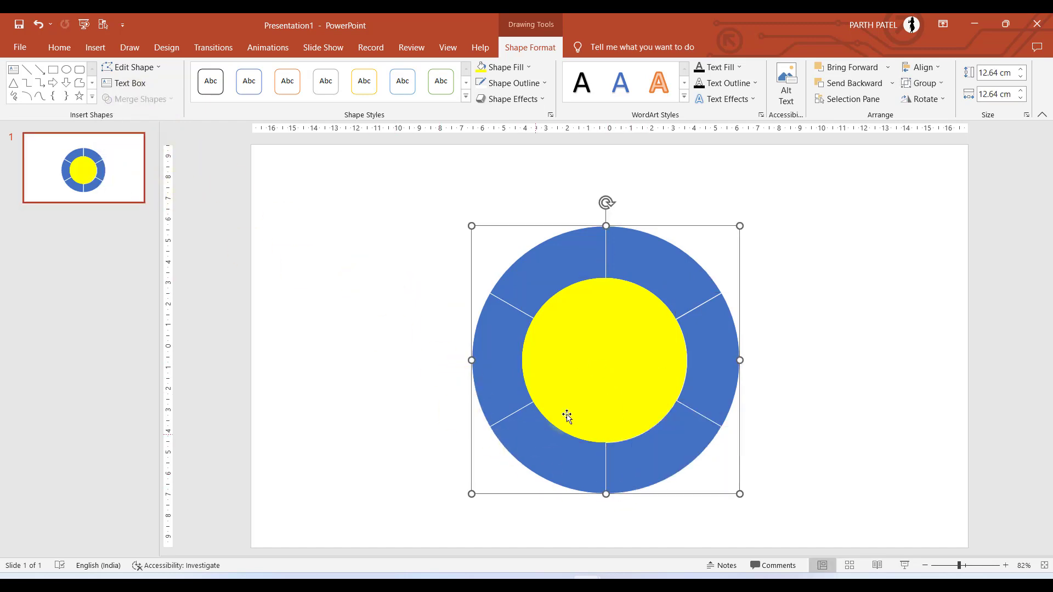
Subtract the yellow circle from the whole pie, leaving six hollow ring wedges
{"action": "left_click", "coordinate": [144, 99]}
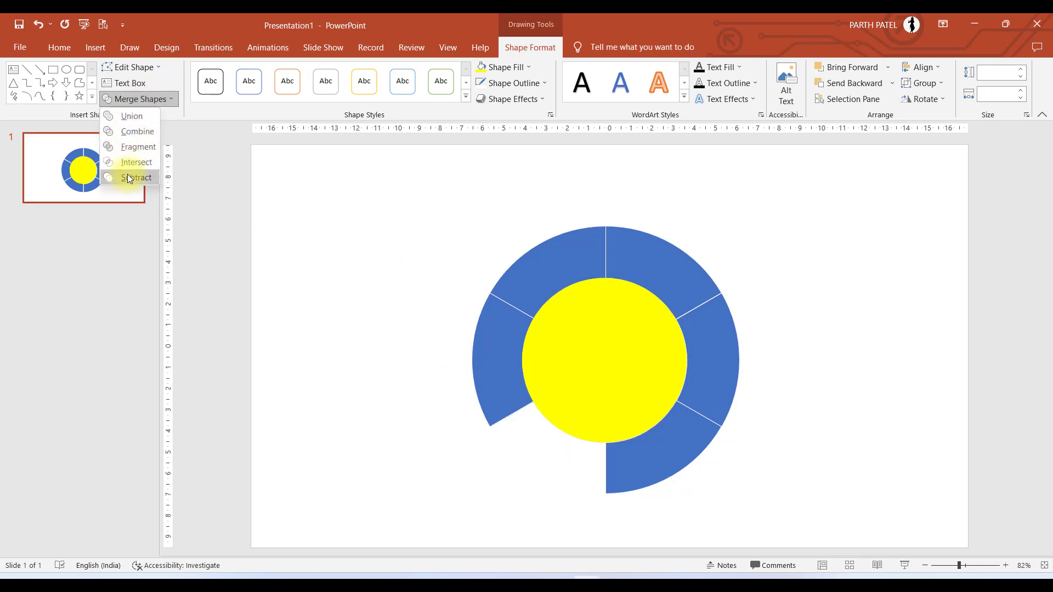
{"action": "left_click", "coordinate": [141, 178]}
{"action": "left_click", "coordinate": [488, 326]}
{"action": "key", "text": "ctrl+z"}
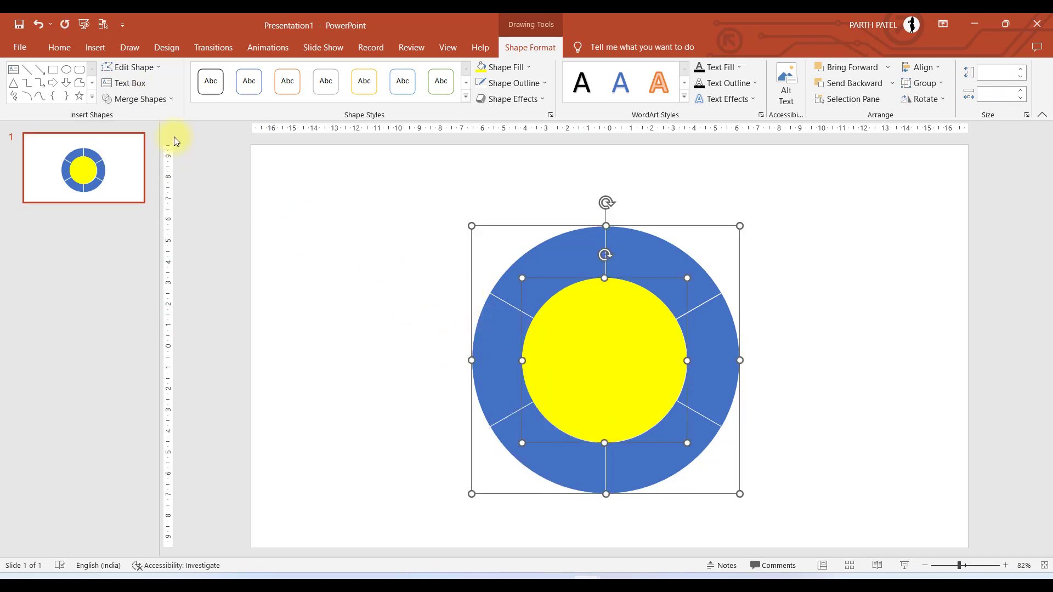
{"action": "left_click", "coordinate": [136, 166]}
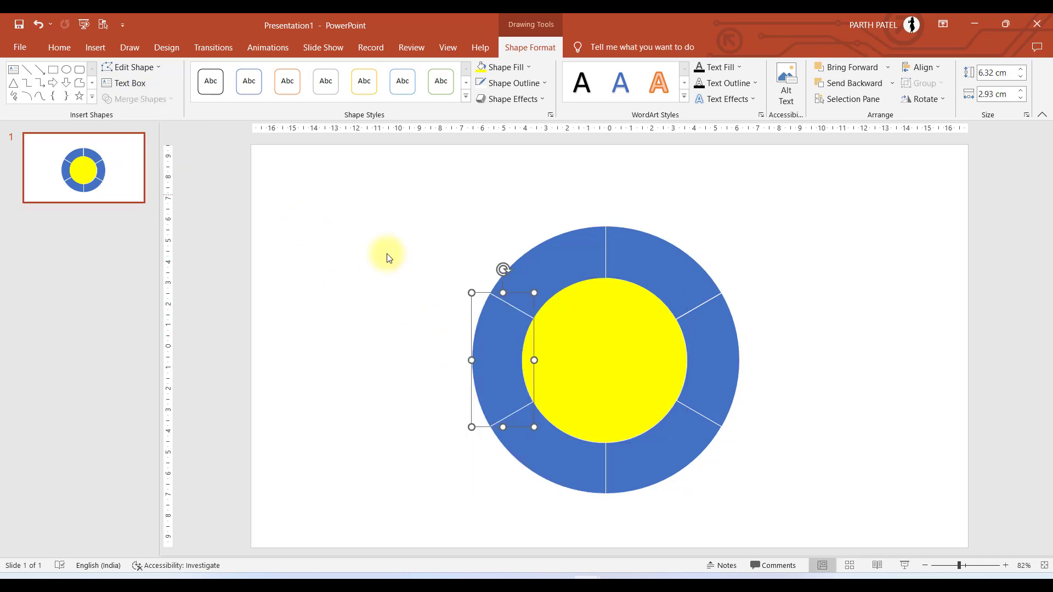
{"action": "left_click", "coordinate": [565, 265]}
{"action": "key", "text": "ctrl+z"}
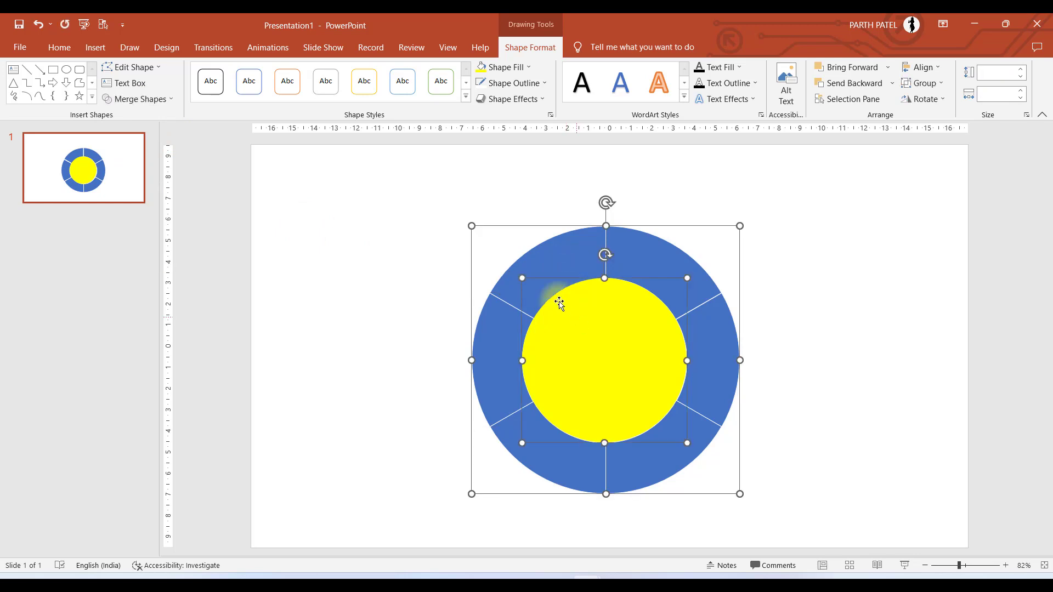
{"action": "left_click", "coordinate": [172, 101]}
{"action": "left_click", "coordinate": [136, 166]}
{"action": "left_click", "coordinate": [373, 171]}
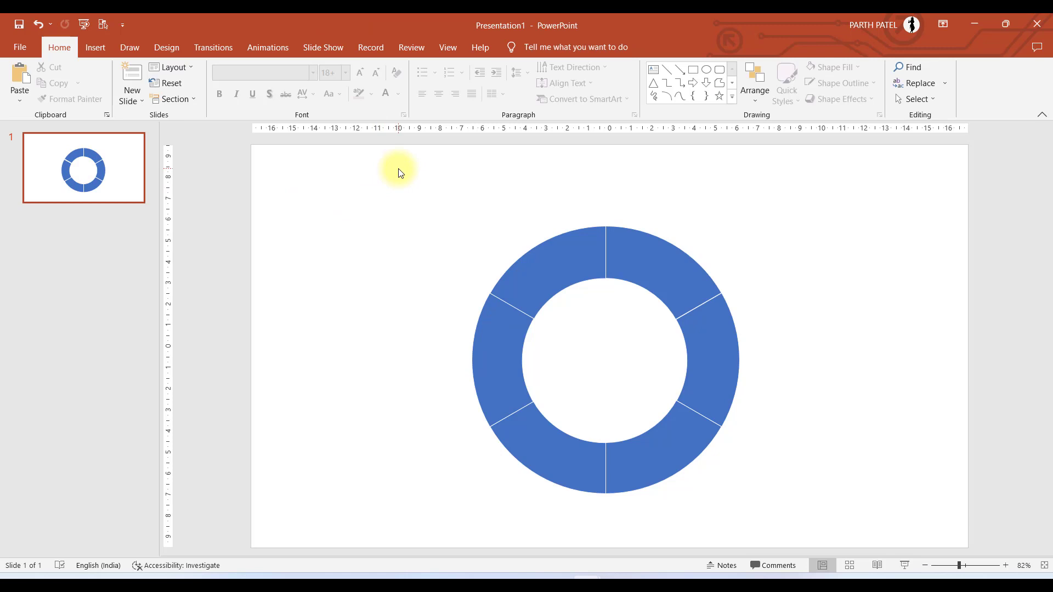
Inspect the hollow ring wedges by selecting them and briefly pulling two out
{"action": "left_click_drag", "start_coordinate": [399, 173], "coordinate": [658, 450]}
{"action": "left_click", "coordinate": [649, 280]}
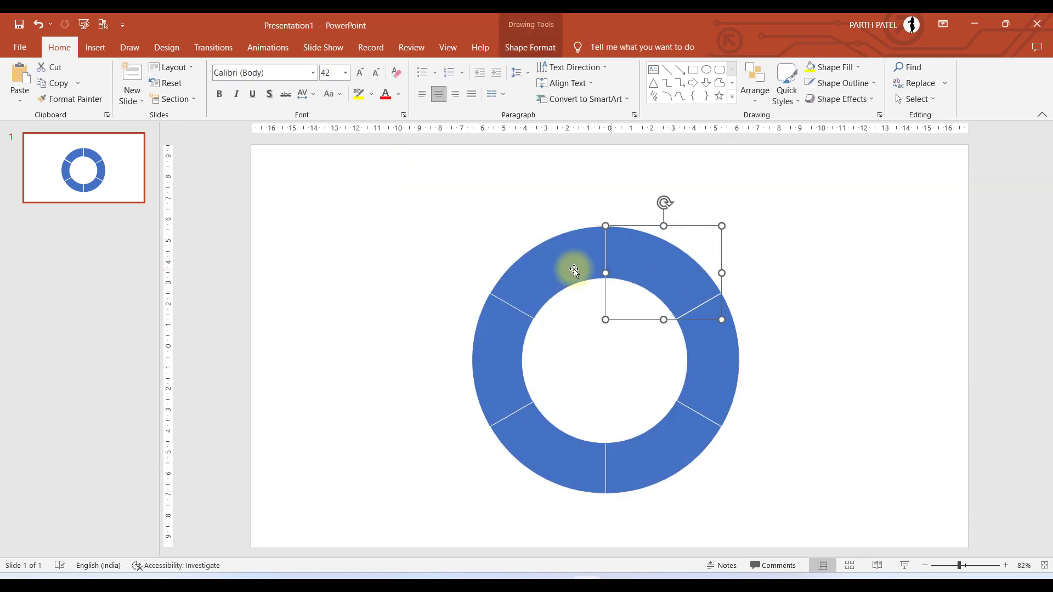
{"action": "left_click_drag", "start_coordinate": [672, 275], "coordinate": [721, 235]}
{"action": "left_click_drag", "start_coordinate": [716, 323], "coordinate": [775, 329]}
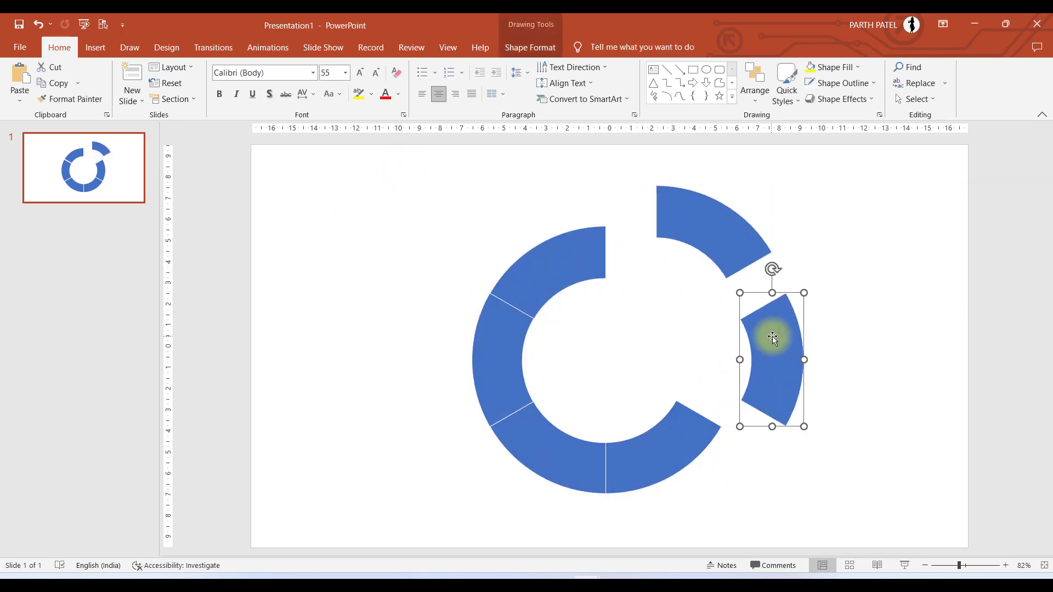
{"action": "key", "text": "ctrl+z"}
{"action": "key", "text": "ctrl+z"}
{"action": "left_click", "coordinate": [354, 175]}
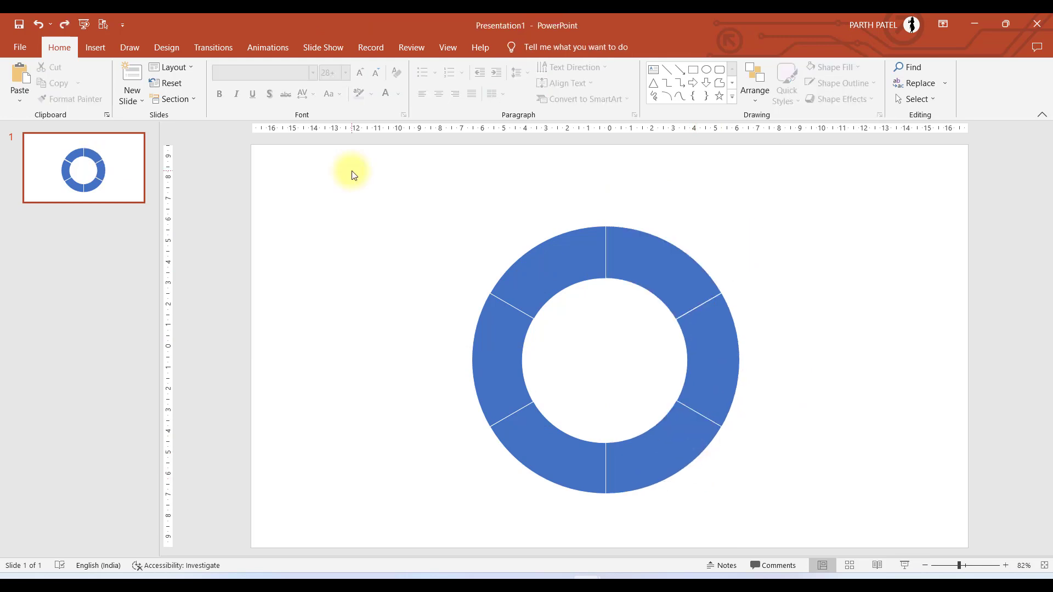
{"action": "left_click_drag", "start_coordinate": [354, 174], "coordinate": [817, 530]}
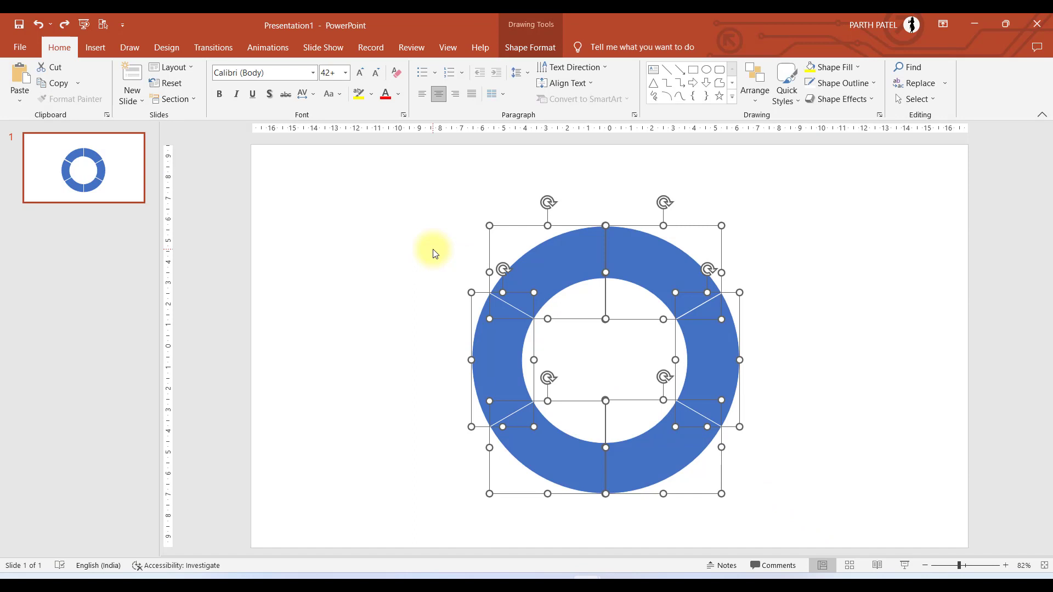
{"action": "left_click", "coordinate": [392, 228]}
{"action": "left_click", "coordinate": [650, 254]}
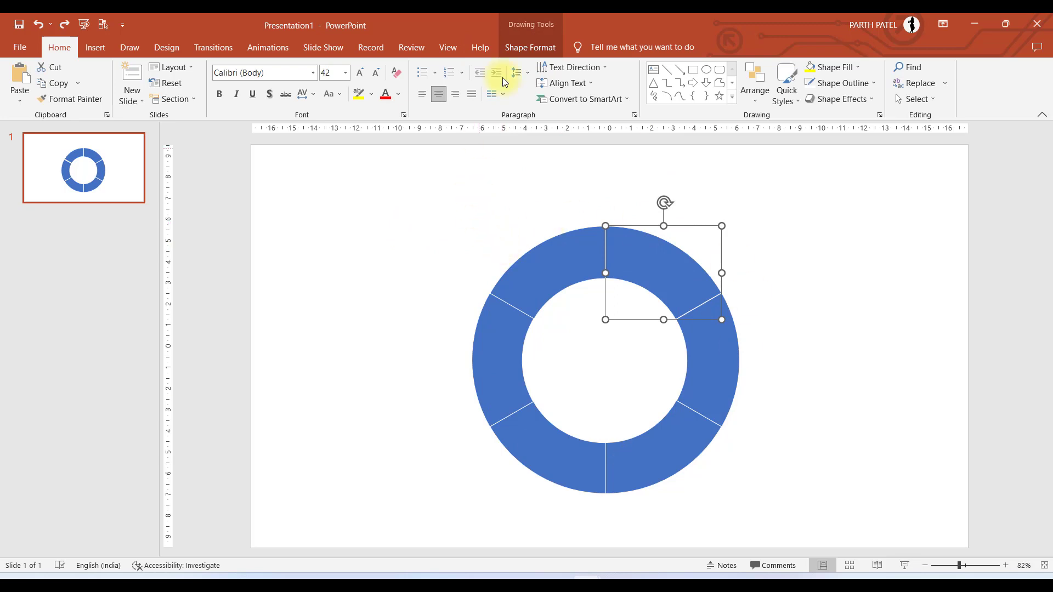
Fill the top-right wedge yellow, the right wedge red and the bottom-right wedge green
{"action": "left_click", "coordinate": [515, 47]}
{"action": "left_click", "coordinate": [499, 71]}
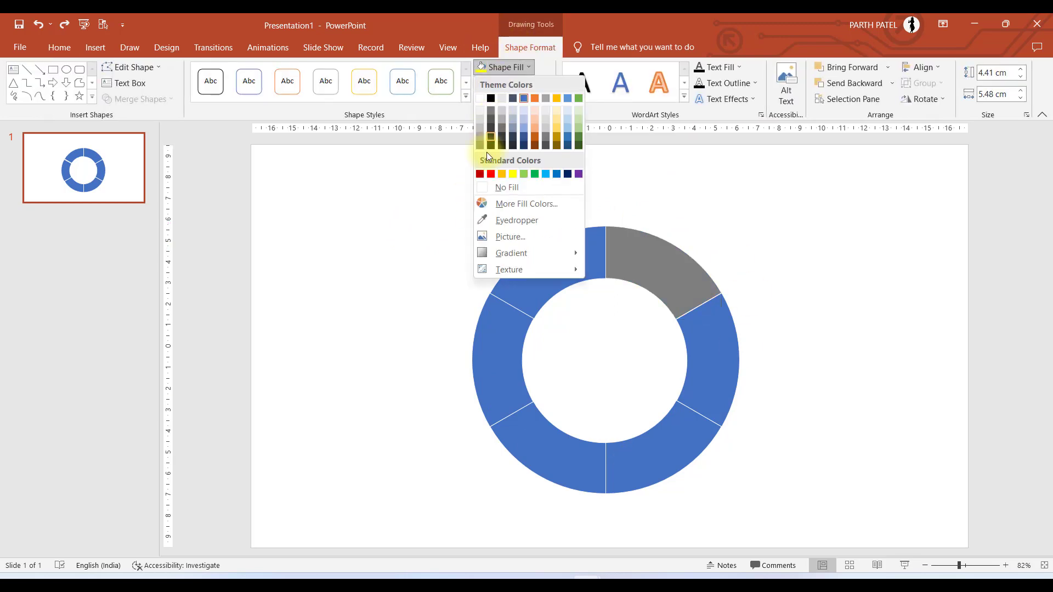
{"action": "left_click", "coordinate": [512, 173]}
{"action": "left_click", "coordinate": [713, 368]}
{"action": "left_click", "coordinate": [501, 67]}
{"action": "left_click", "coordinate": [490, 173]}
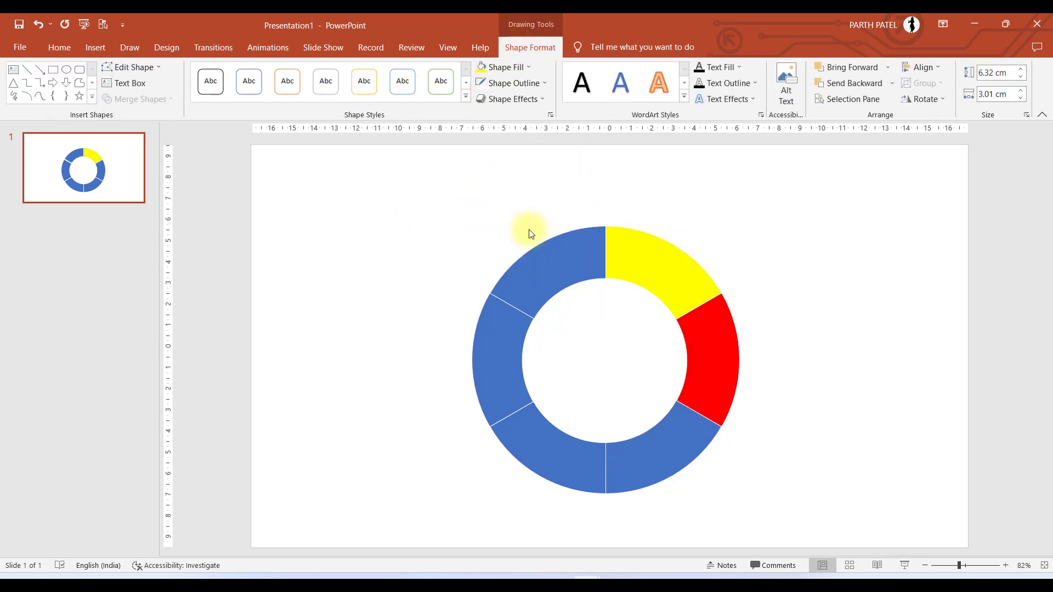
{"action": "left_click", "coordinate": [664, 450]}
{"action": "left_click", "coordinate": [502, 67]}
{"action": "left_click", "coordinate": [535, 174]}
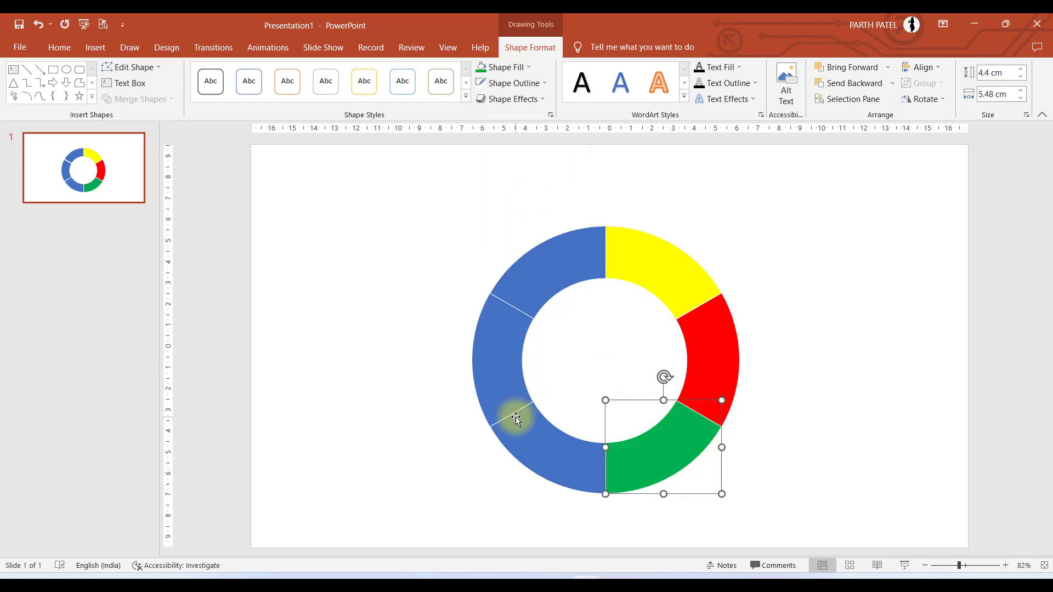
Fill the left wedge purple and the top-left wedge dark blue
{"action": "left_click", "coordinate": [502, 378]}
{"action": "left_click", "coordinate": [502, 67]}
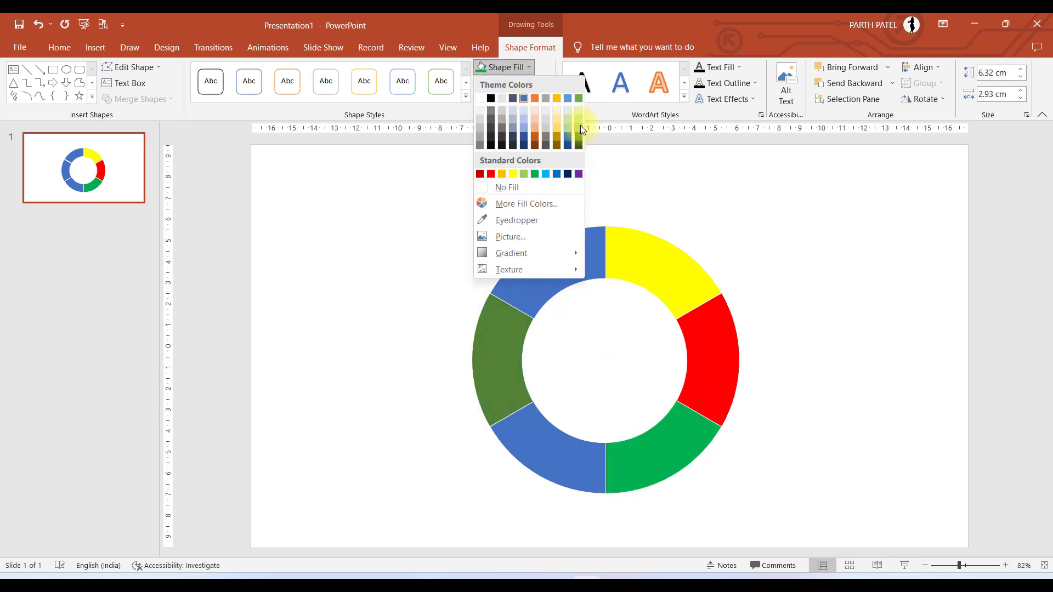
{"action": "left_click", "coordinate": [577, 174]}
{"action": "left_click", "coordinate": [558, 284]}
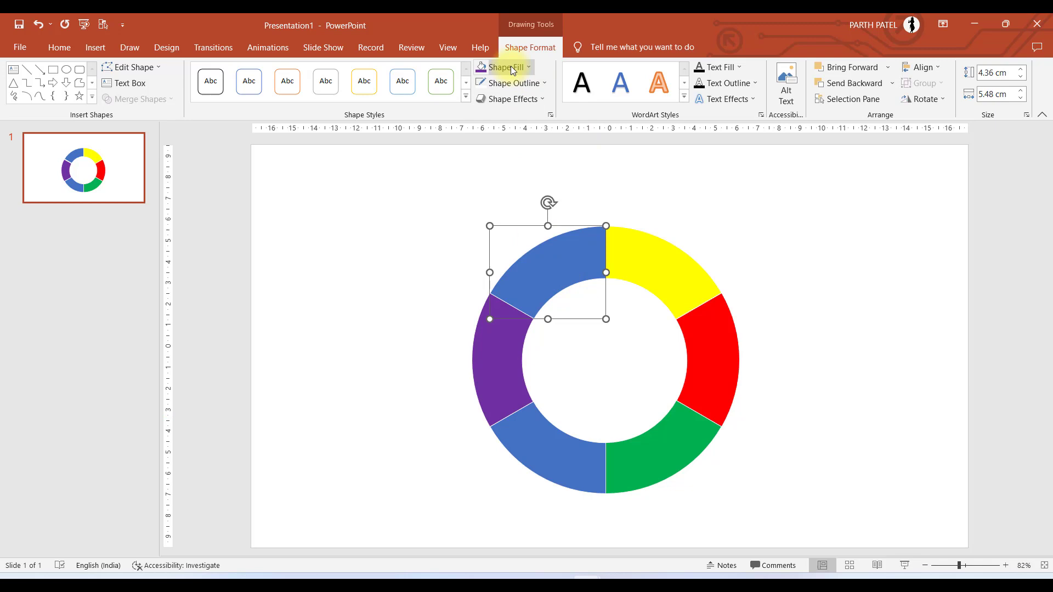
{"action": "left_click", "coordinate": [502, 67]}
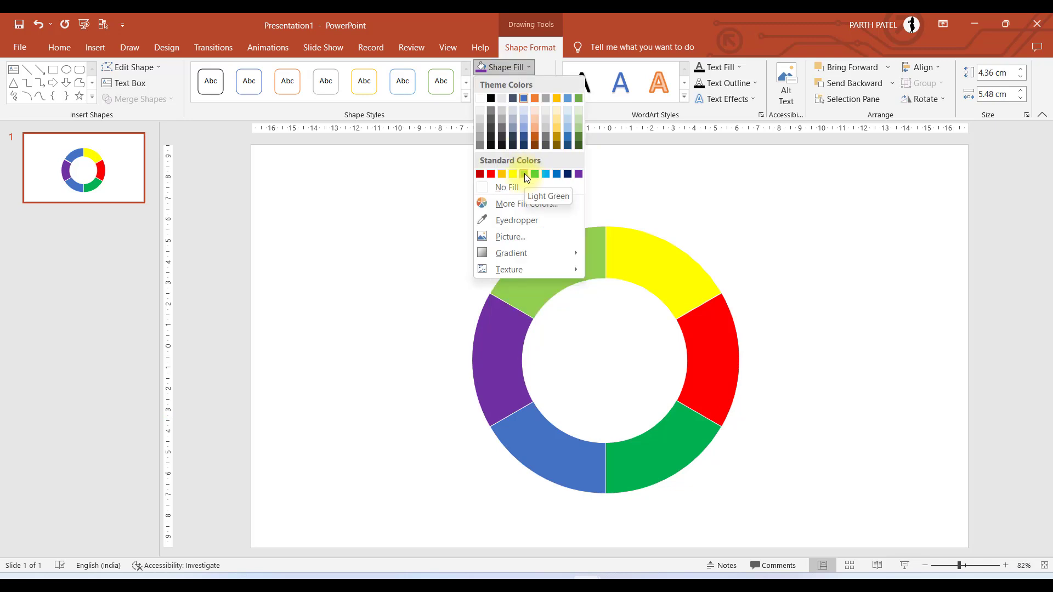
{"action": "left_click", "coordinate": [523, 133]}
{"action": "left_click", "coordinate": [442, 226]}
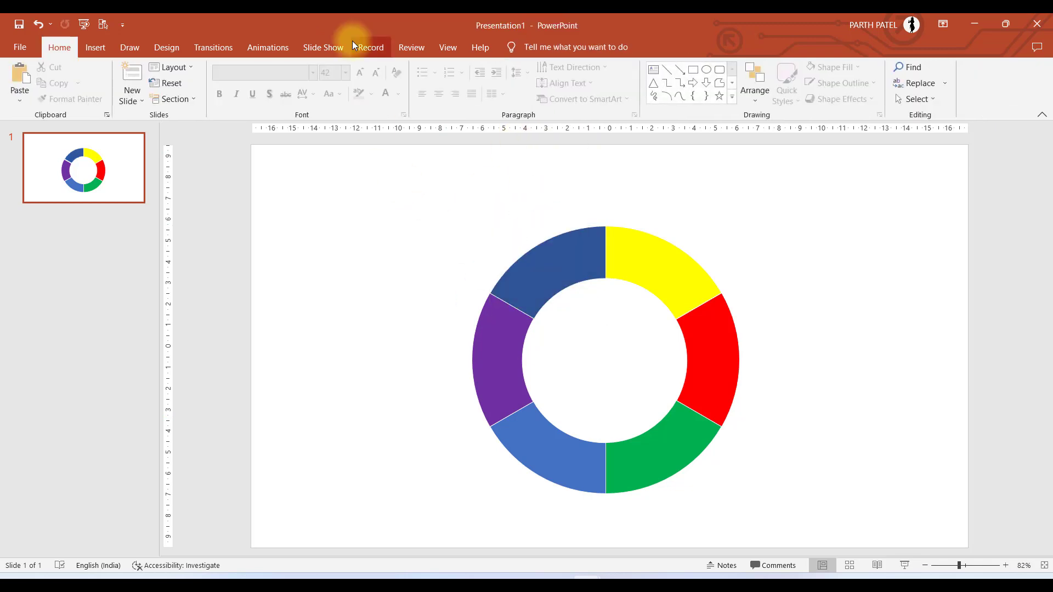
Group the six wedges, enlarge and reposition the ring, then ungroup it into separate wedges
{"action": "left_click_drag", "start_coordinate": [413, 173], "coordinate": [821, 546]}
{"action": "key", "text": "ctrl+g"}
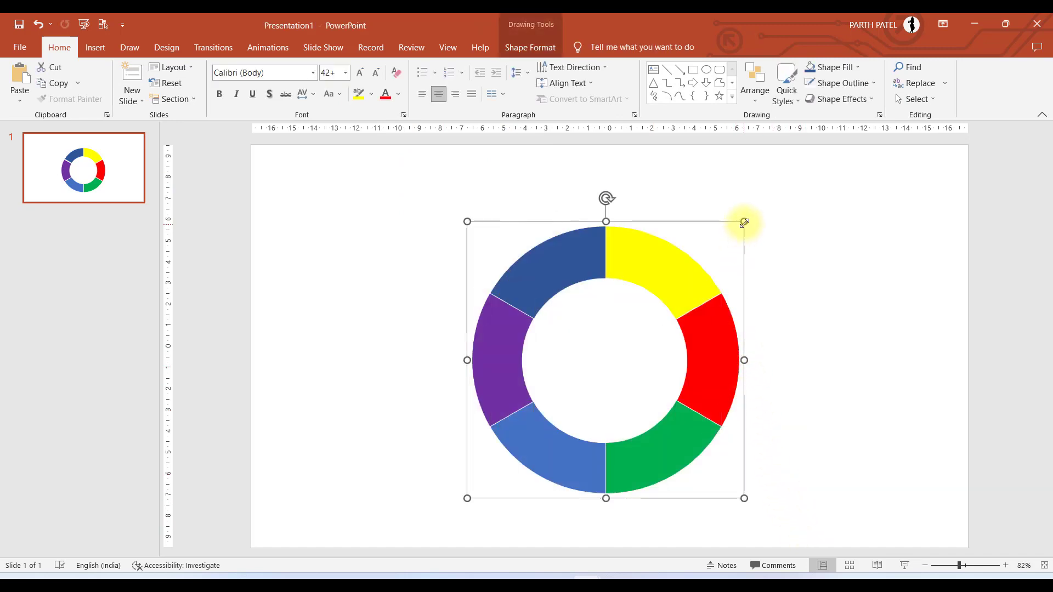
{"action": "left_click_drag", "start_coordinate": [744, 223], "coordinate": [778, 187]}
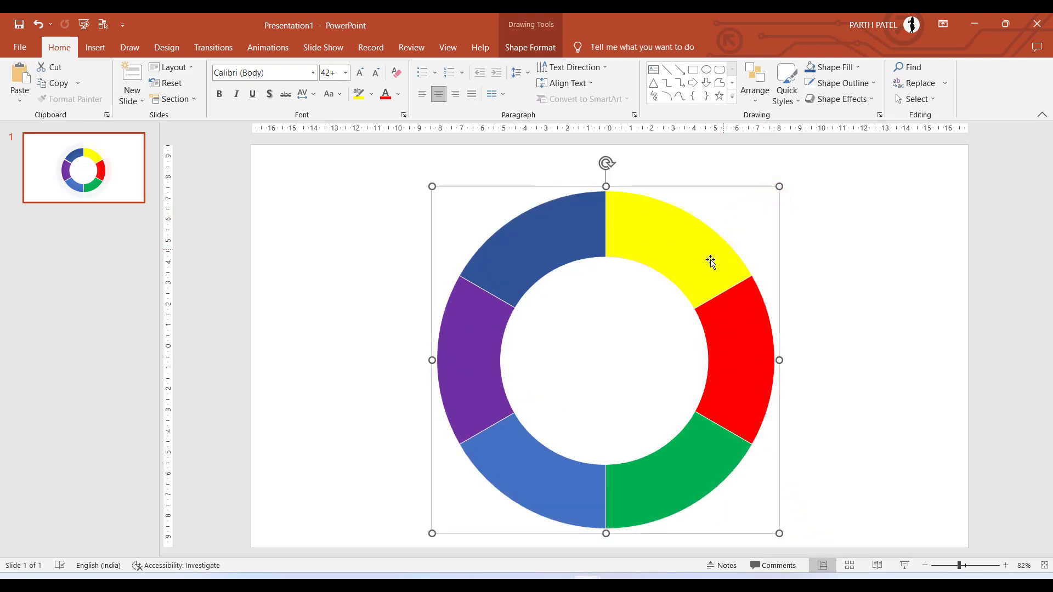
{"action": "left_click_drag", "start_coordinate": [697, 268], "coordinate": [683, 253]}
{"action": "left_click", "coordinate": [411, 233]}
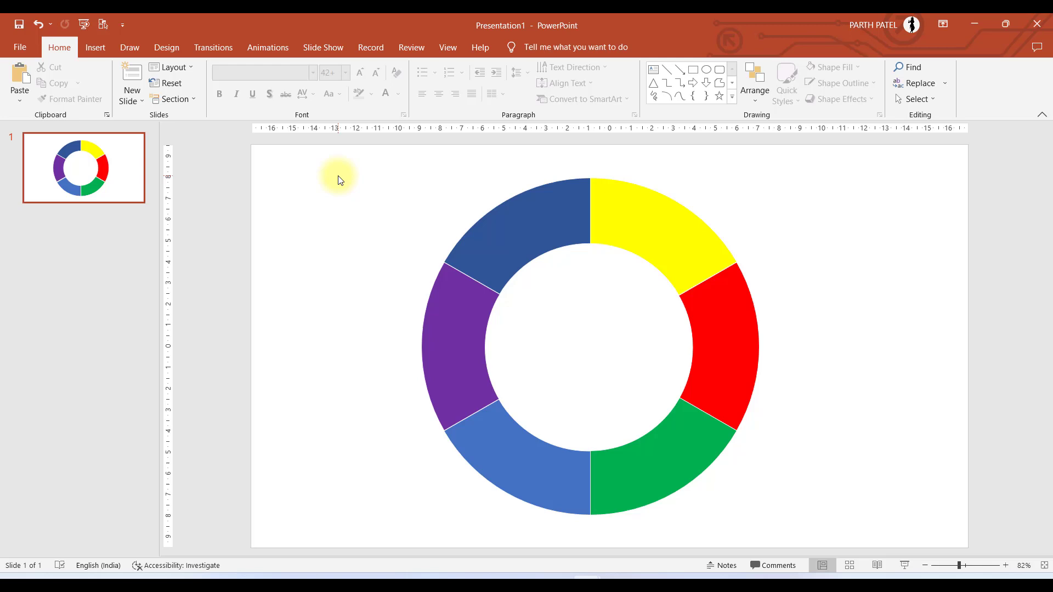
{"action": "right_click", "coordinate": [535, 228]}
{"action": "mouse_move", "coordinate": [630, 334]}
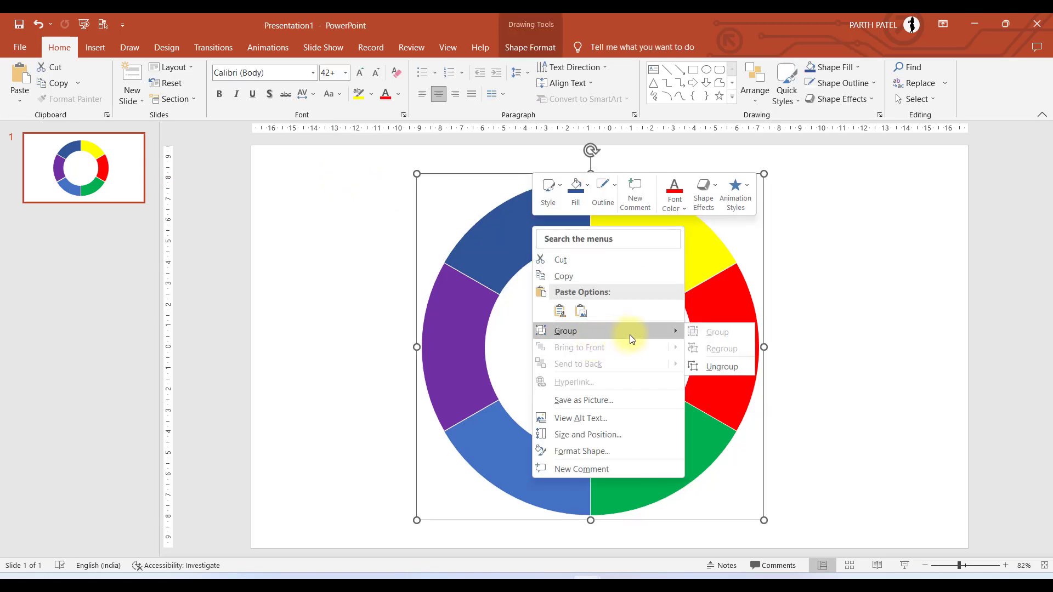
{"action": "left_click", "coordinate": [713, 366]}
{"action": "left_click", "coordinate": [324, 262]}
Duplicate slide 1 to create slide 2 holding the same ring
{"action": "left_click", "coordinate": [127, 174]}
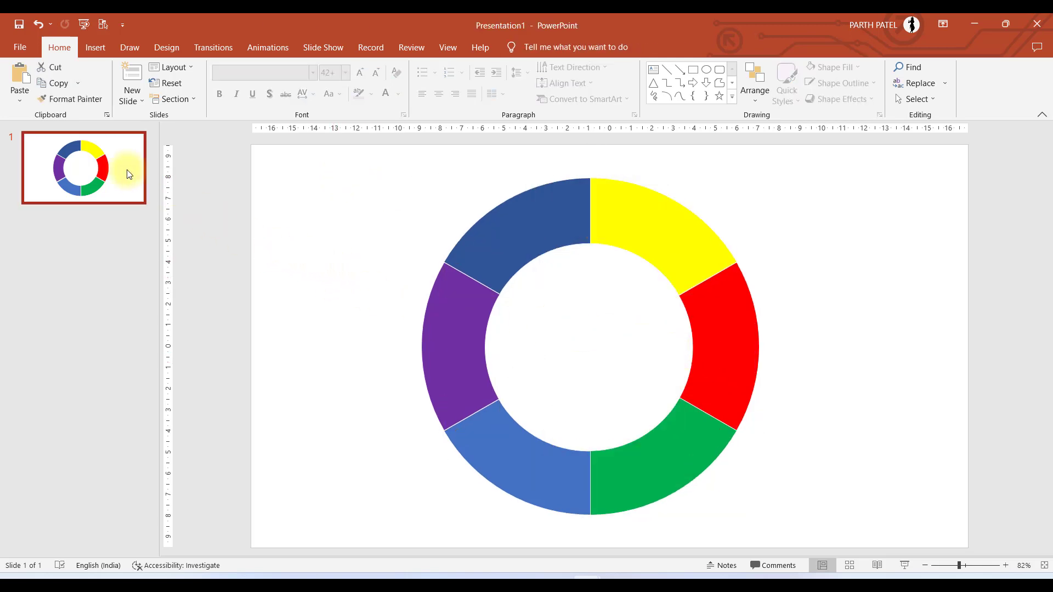
{"action": "key", "text": "ctrl+d"}
{"action": "key", "text": "ctrl+z"}
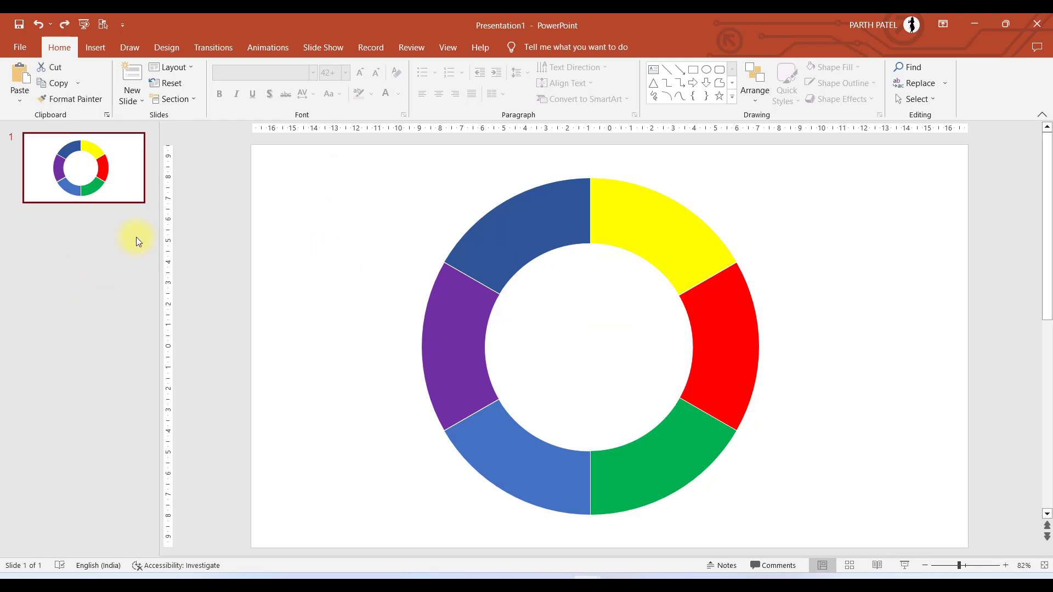
{"action": "key", "text": "ctrl+d"}
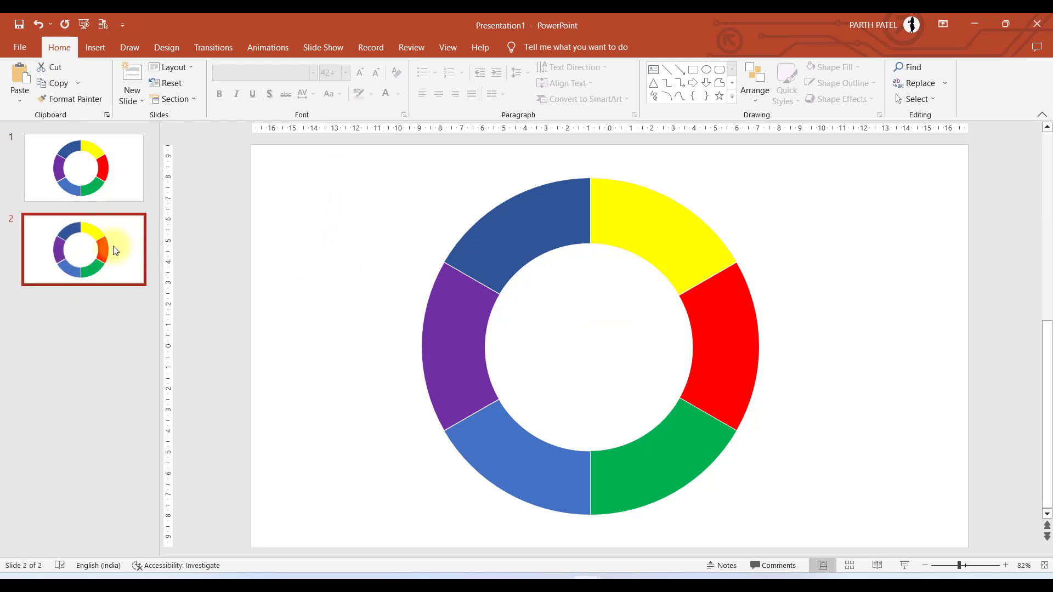
{"action": "scroll", "coordinate": [370, 209], "scroll_direction": "down", "scroll_amount": 3}
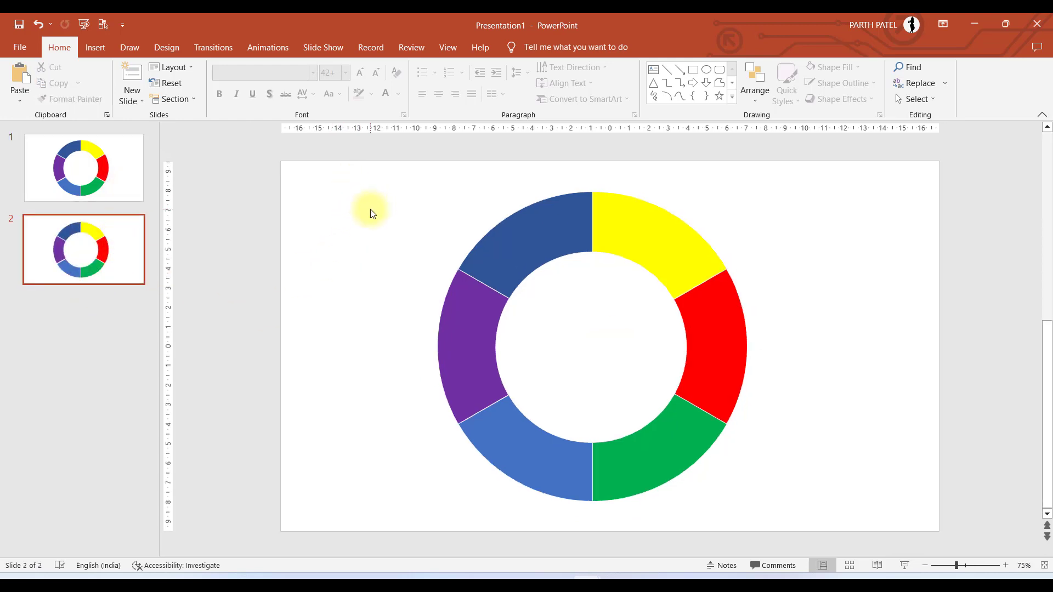
Group slide 2's wedges, rotate the ring, shrink it toward the left edge, then ungroup
{"action": "left_click_drag", "start_coordinate": [419, 217], "coordinate": [799, 496]}
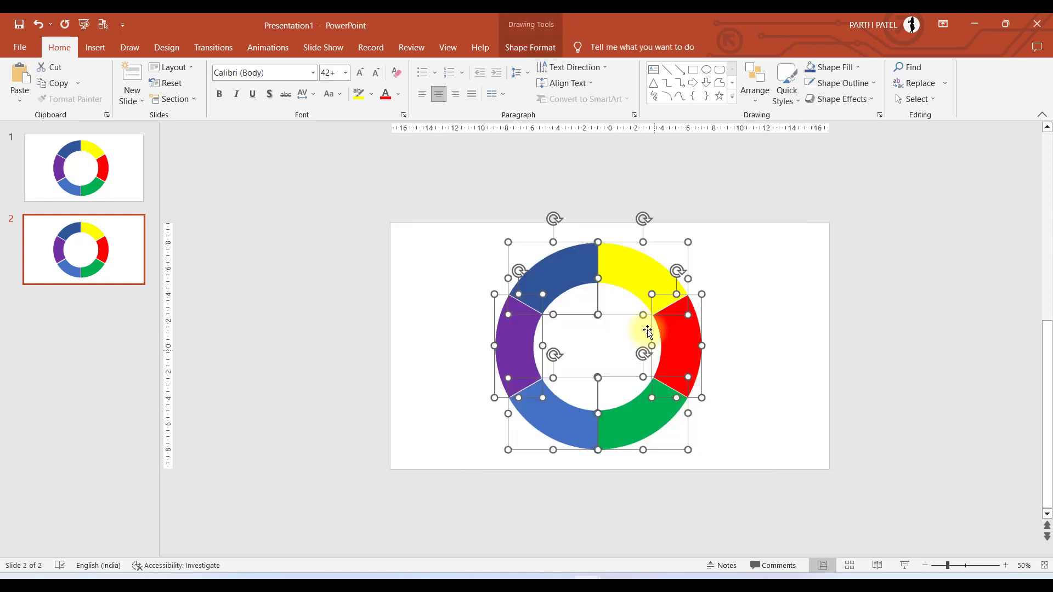
{"action": "key", "text": "ctrl+g"}
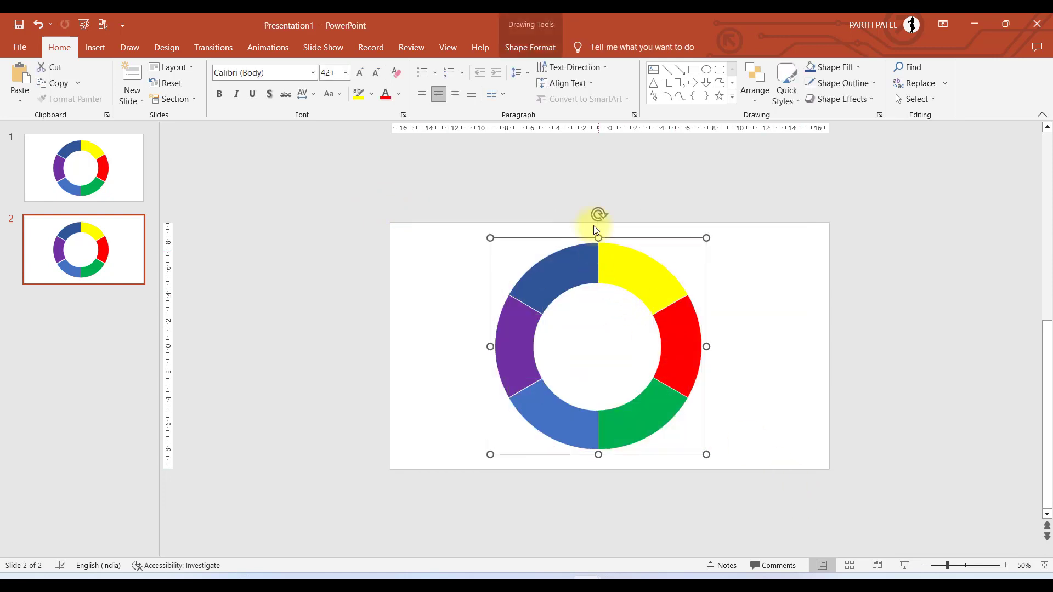
{"action": "left_click_drag", "start_coordinate": [597, 212], "coordinate": [594, 483]}
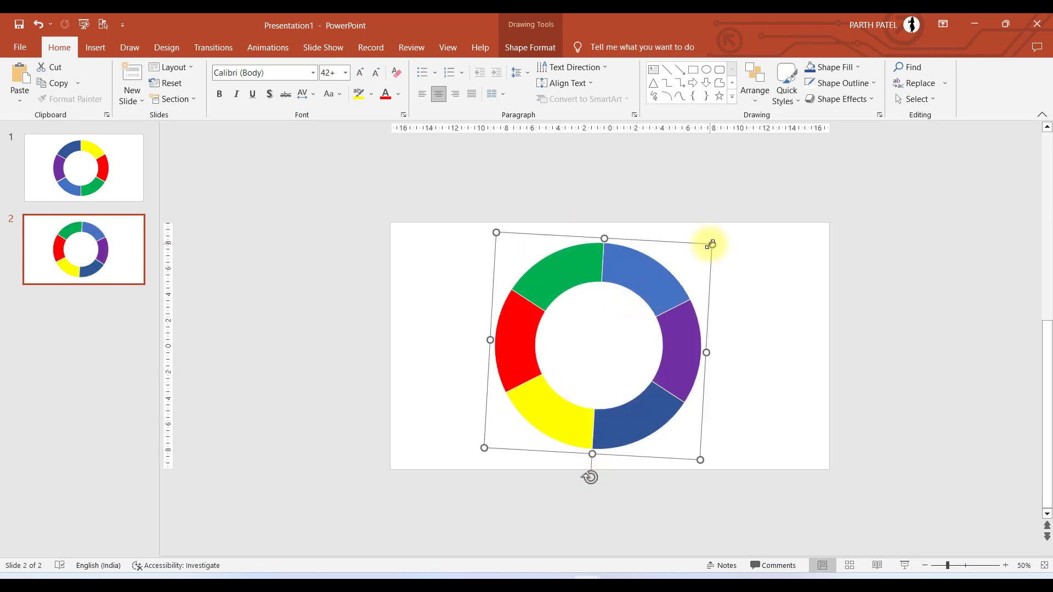
{"action": "left_click_drag", "start_coordinate": [711, 244], "coordinate": [437, 291]}
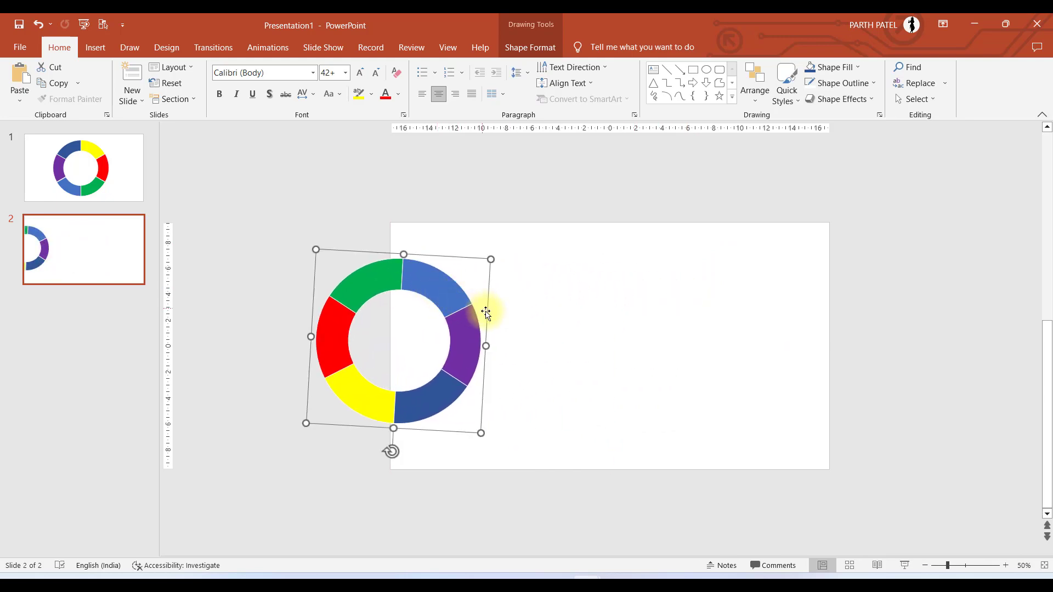
{"action": "right_click", "coordinate": [451, 302]}
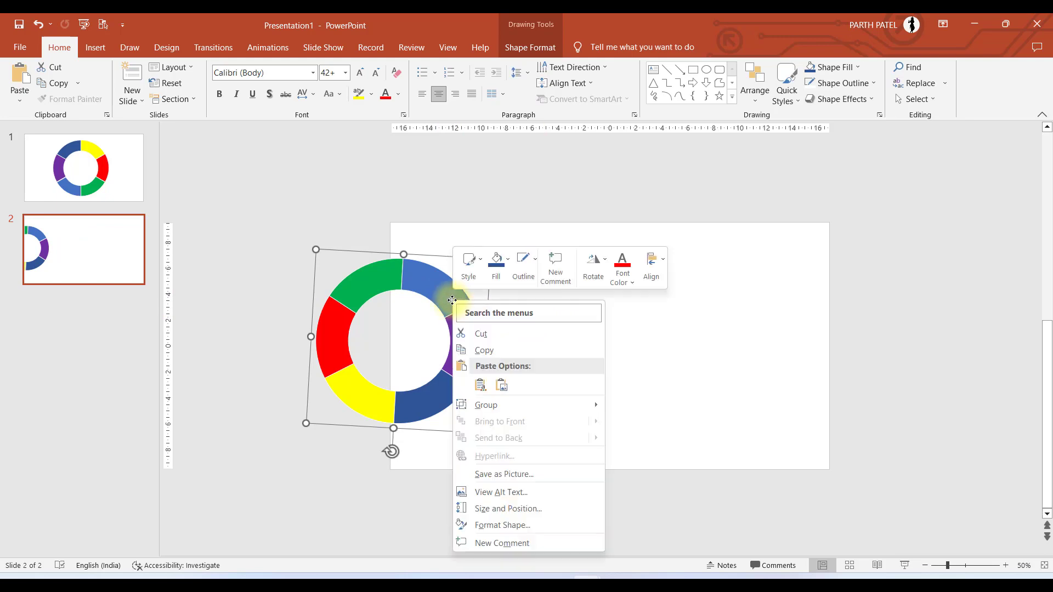
{"action": "mouse_move", "coordinate": [495, 407]}
{"action": "left_click", "coordinate": [641, 435]}
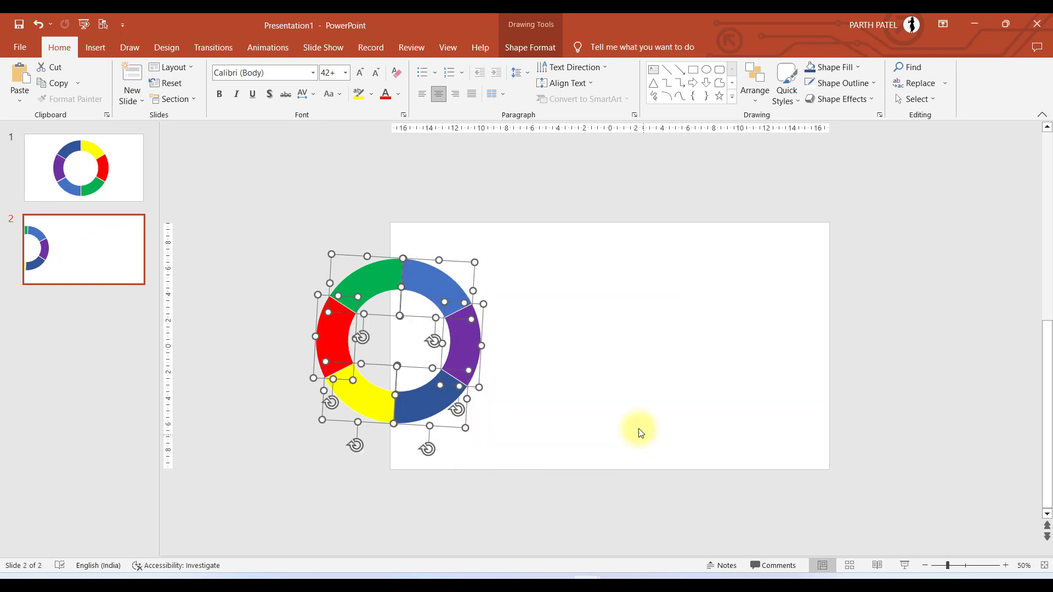
{"action": "scroll", "coordinate": [416, 226], "scroll_direction": "up", "scroll_amount": 3}
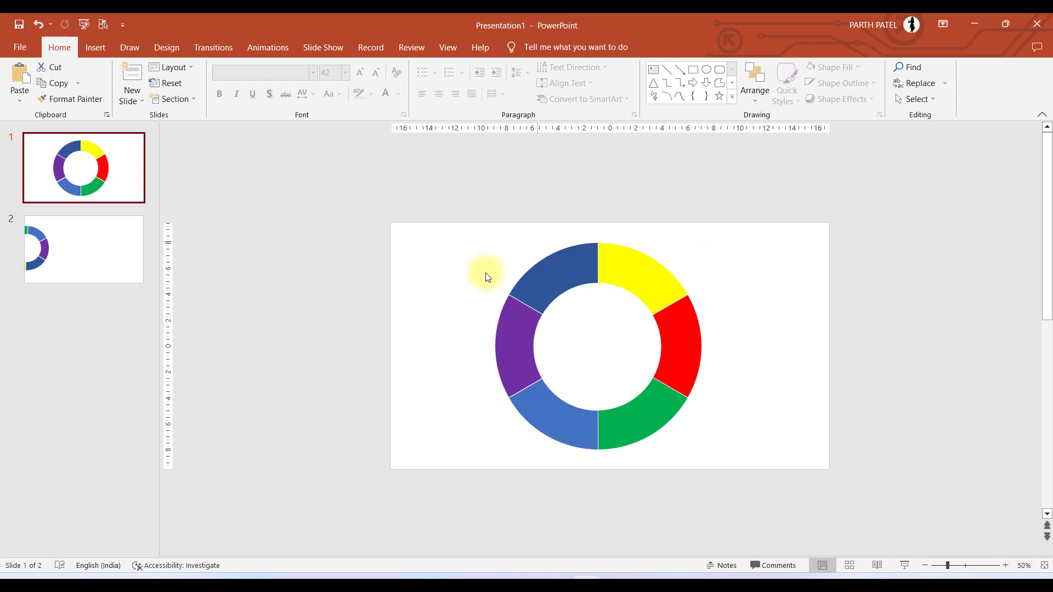
Select slides 1 and 2 together and give them the Morph transition
{"action": "left_click", "coordinate": [66, 242]}
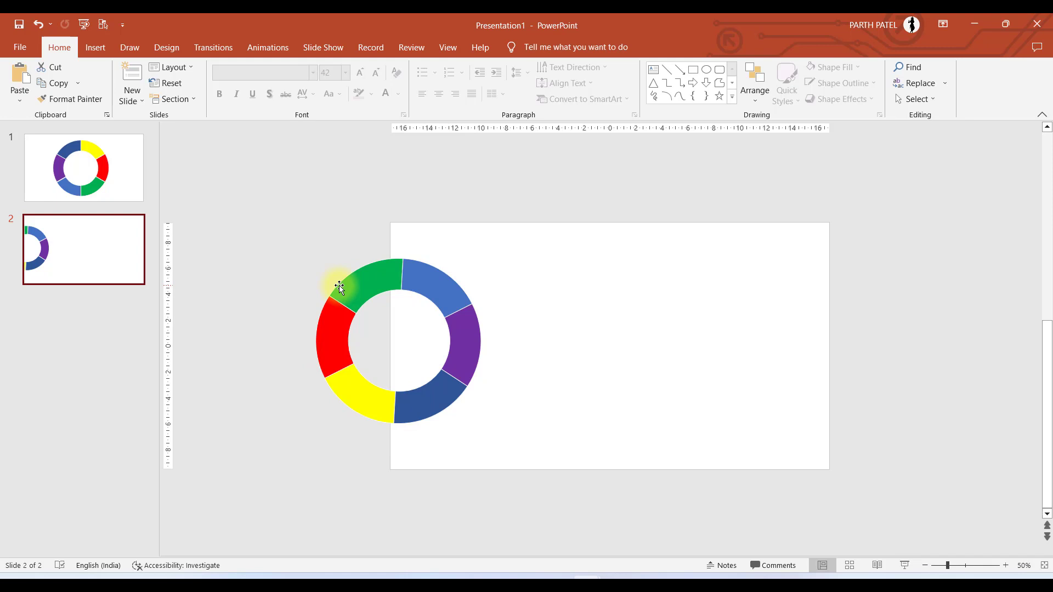
{"action": "left_click", "coordinate": [108, 188], "text": "ctrl"}
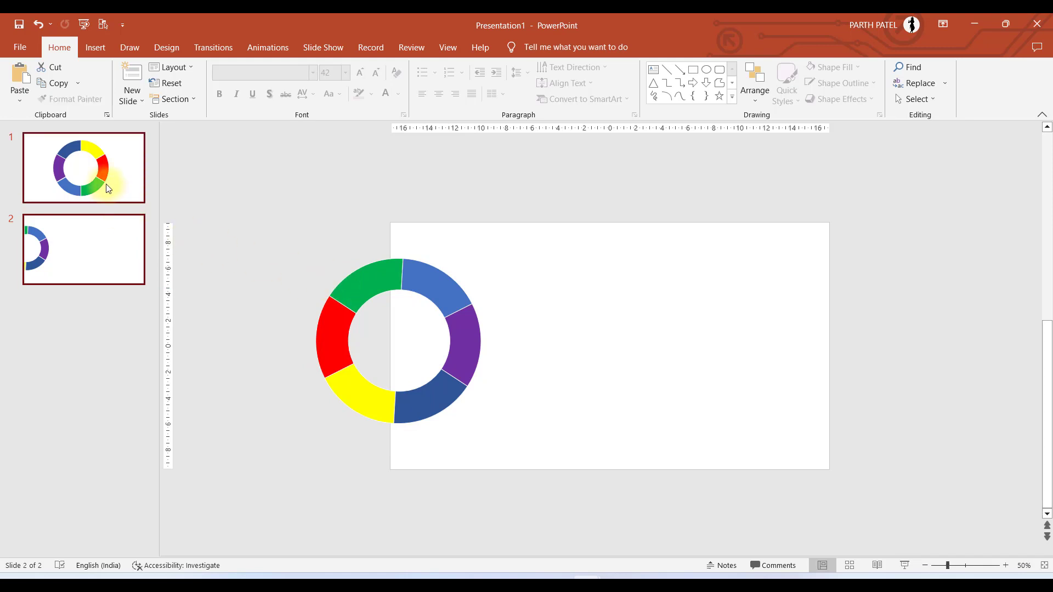
{"action": "left_click", "coordinate": [213, 47]}
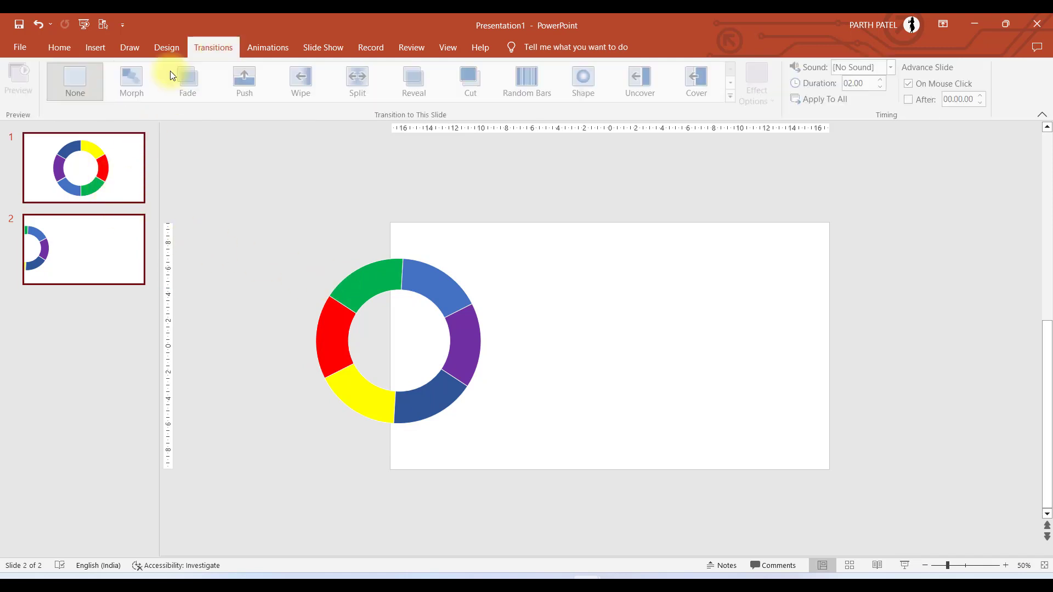
{"action": "left_click", "coordinate": [132, 78]}
{"action": "left_click", "coordinate": [114, 164]}
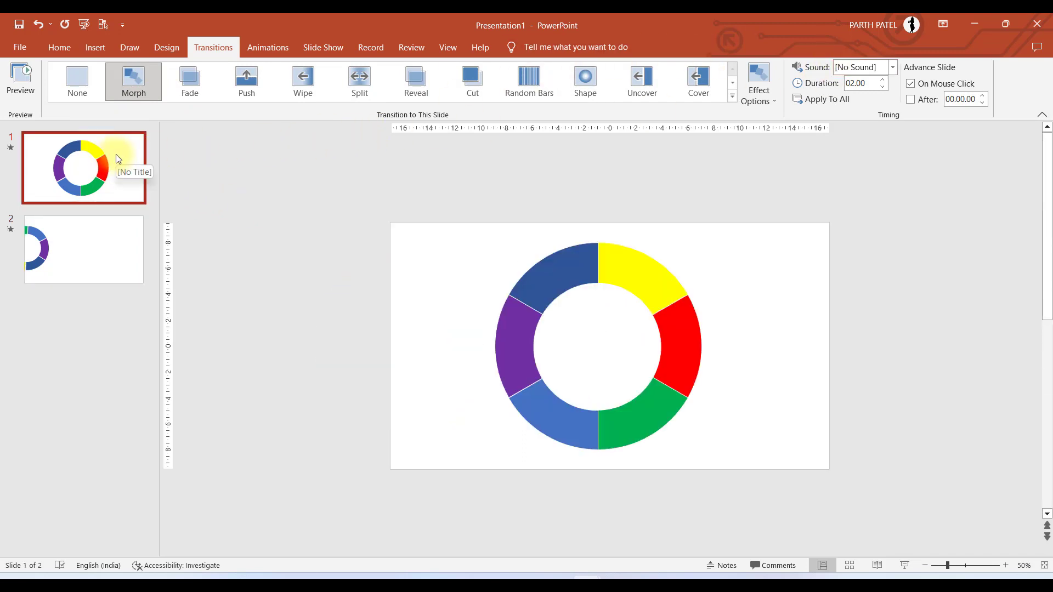
{"action": "key", "text": "F5"}
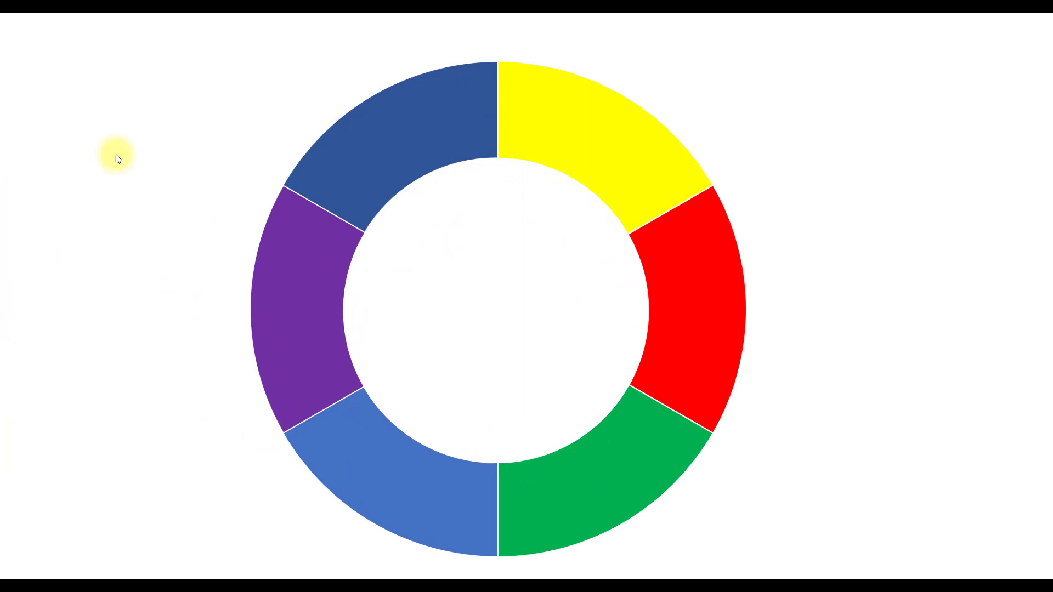
{"action": "left_click", "coordinate": [116, 156]}
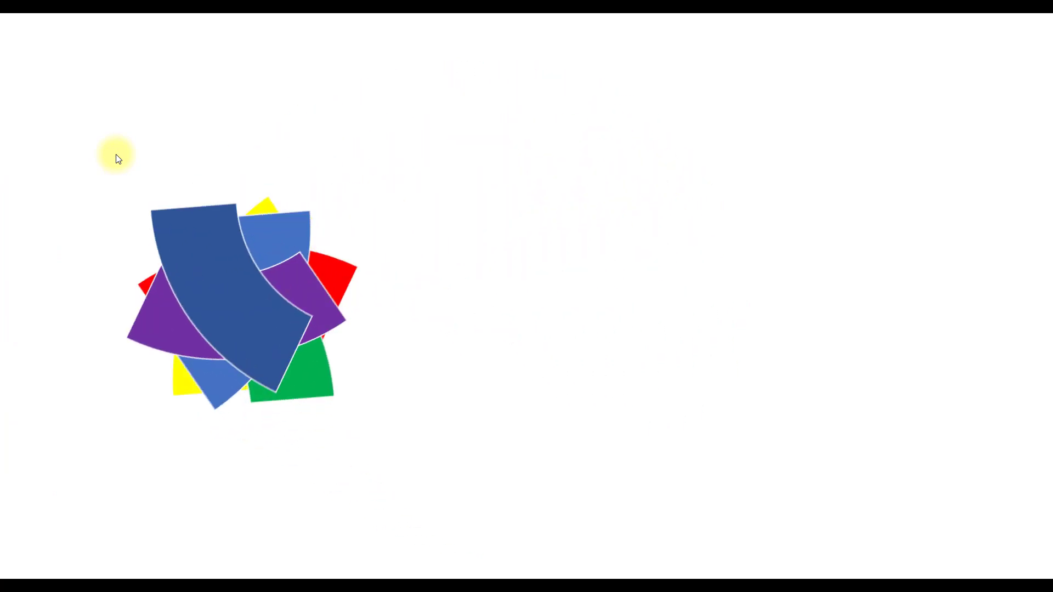
{"action": "key", "text": "Escape"}
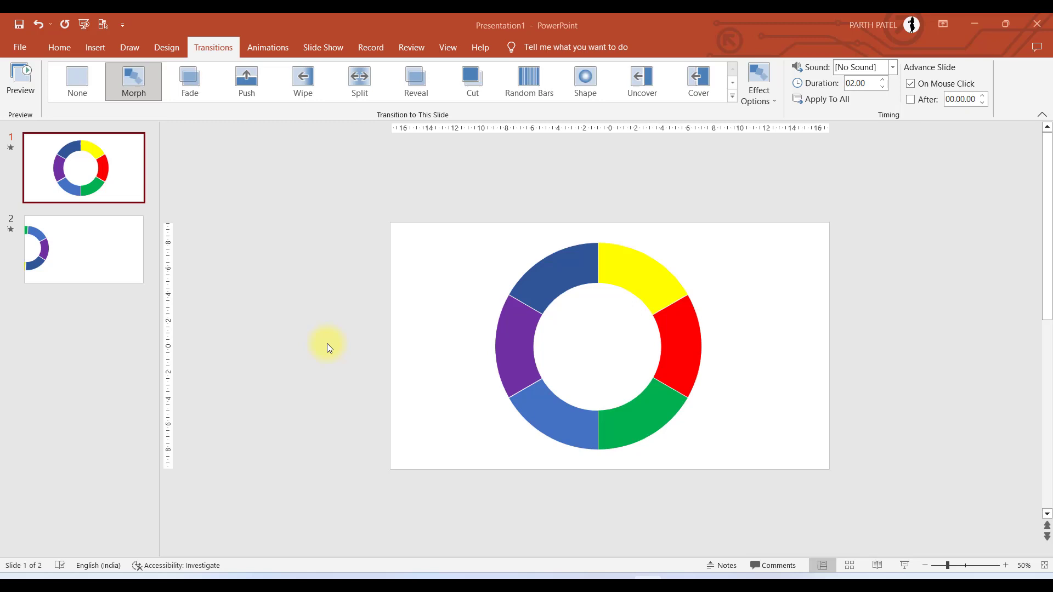